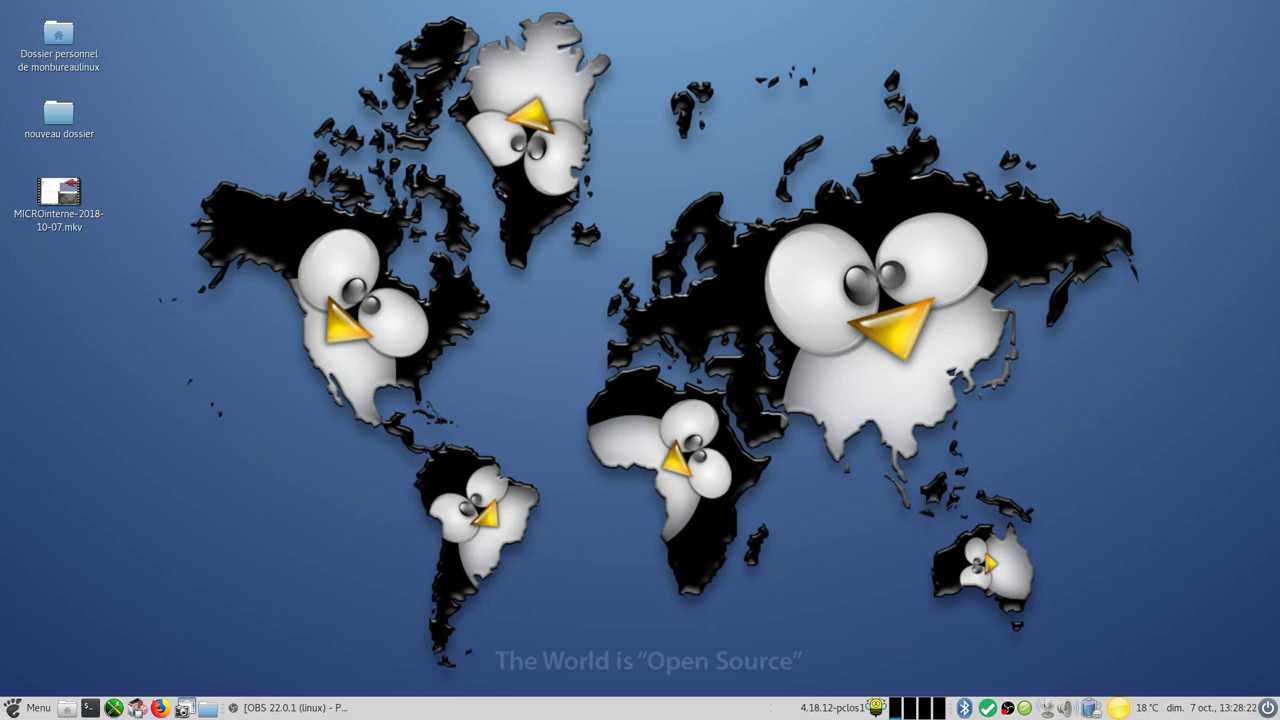
Step: Play the MICROinterne-2018-10-07.mkv recording from the desktop and close the video player
{"action": "right_click", "coordinate": [74, 186]}
{"action": "left_click", "coordinate": [126, 195]}
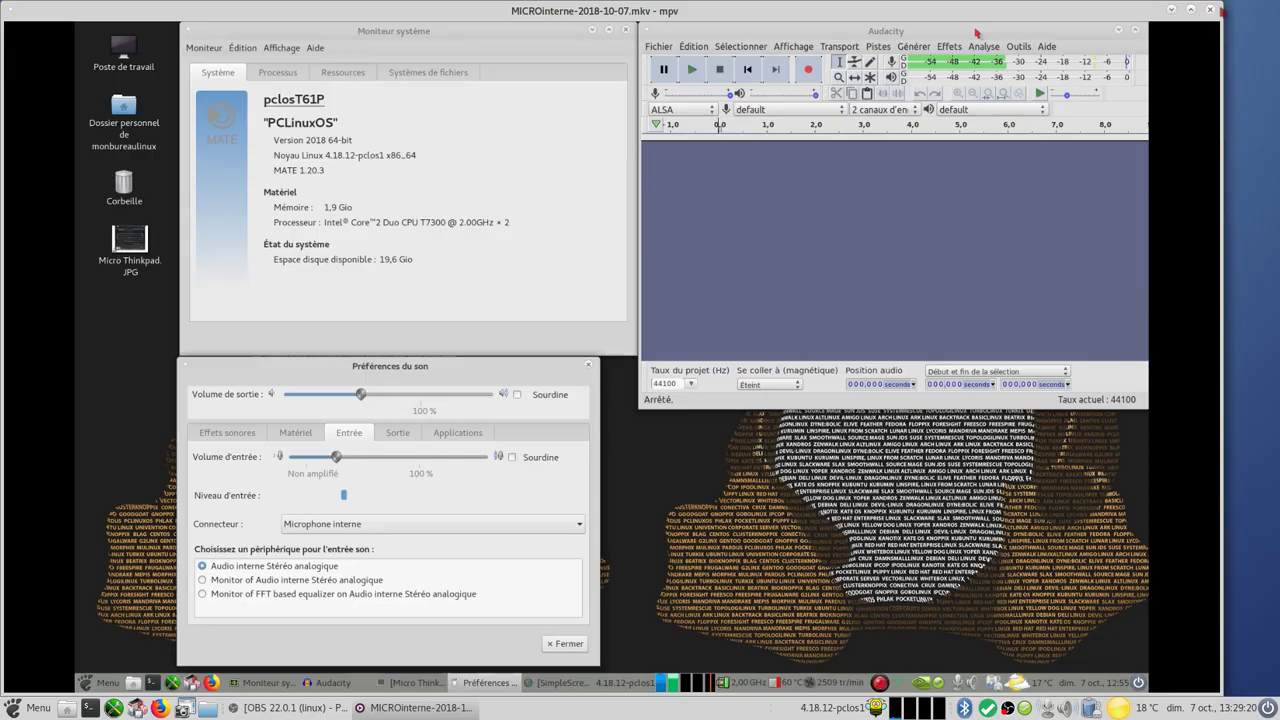
{"action": "left_click", "coordinate": [1213, 10]}
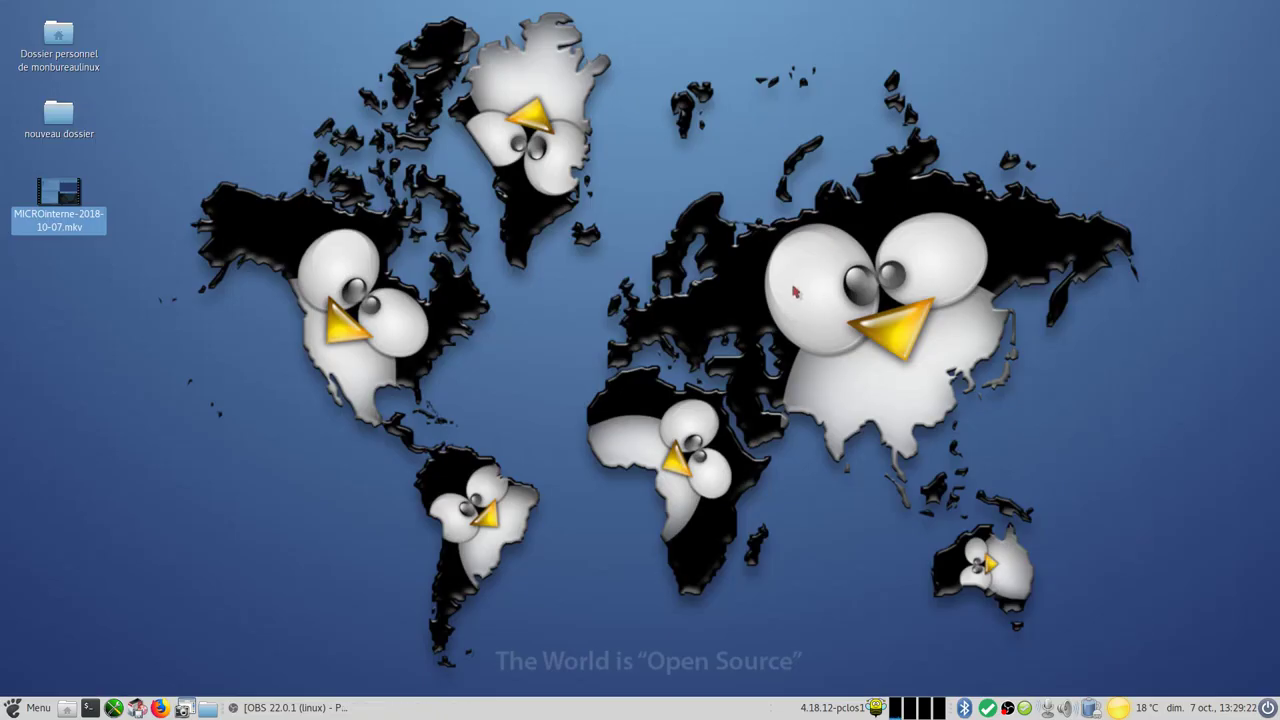
{"action": "left_click", "coordinate": [182, 455]}
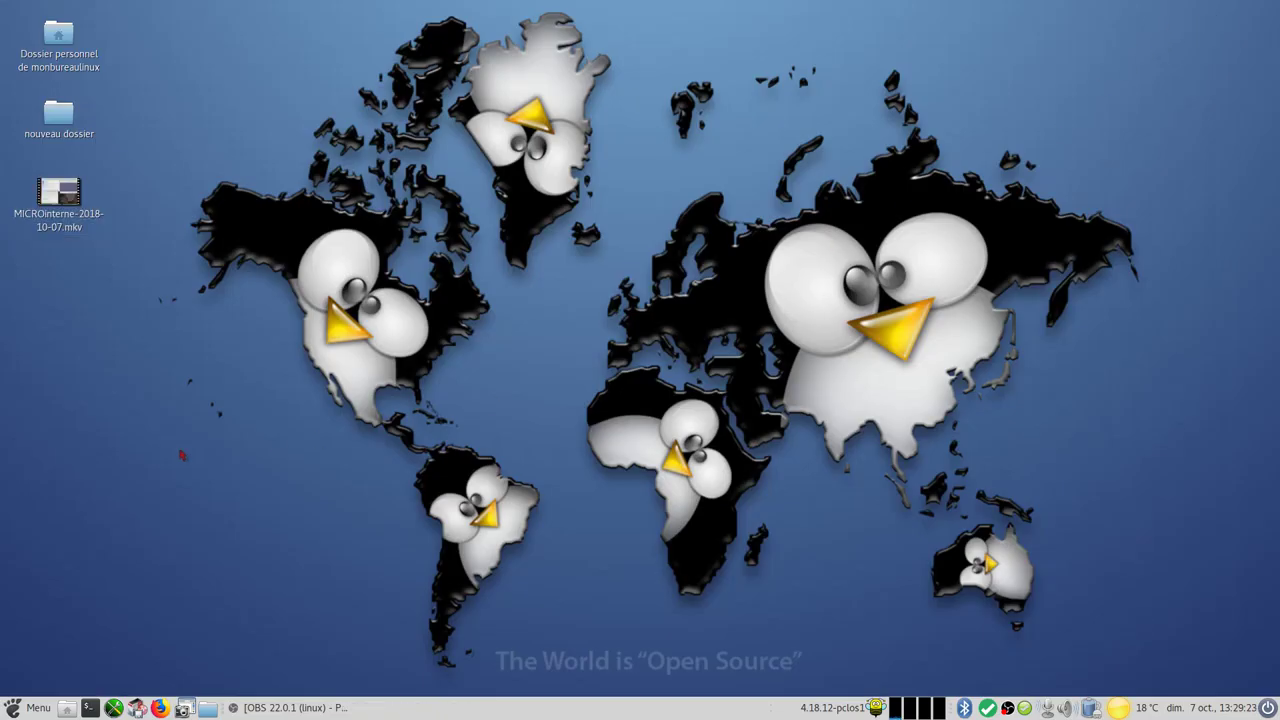
Step: Launch Audacity and dismiss its welcome dialog
{"action": "left_click", "coordinate": [30, 709]}
{"action": "left_click", "coordinate": [180, 440]}
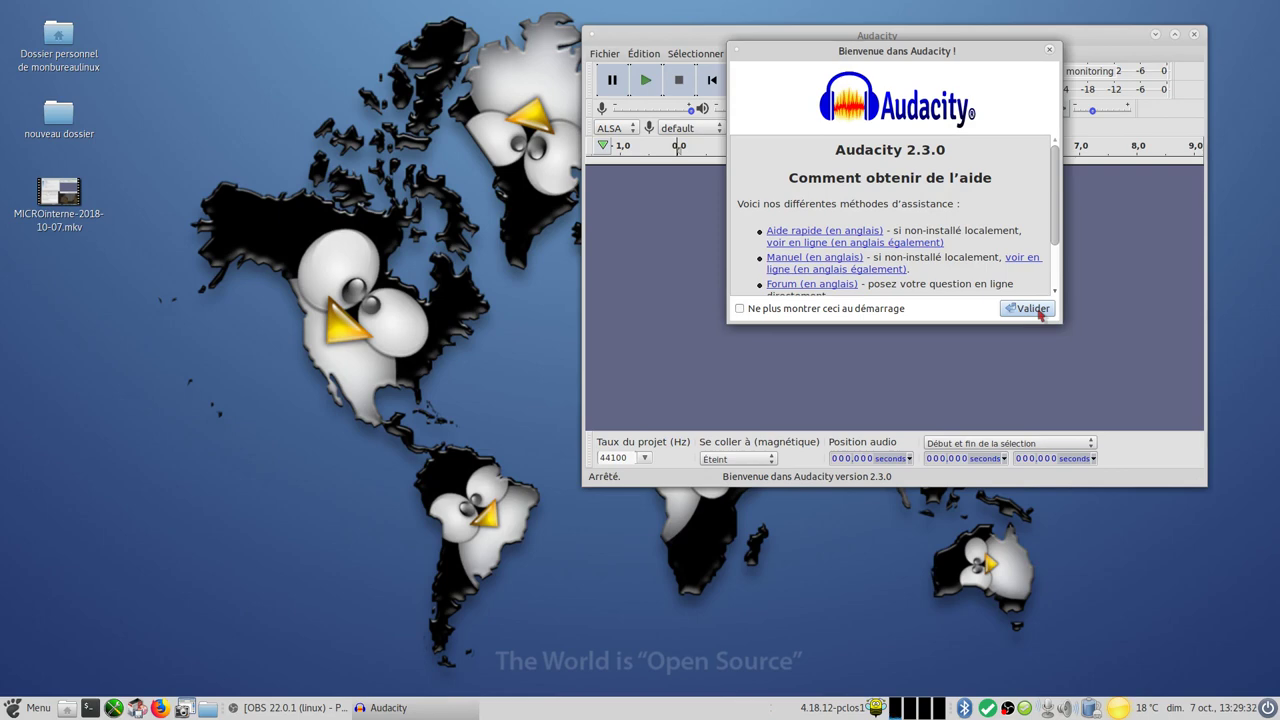
{"action": "left_click", "coordinate": [1032, 309]}
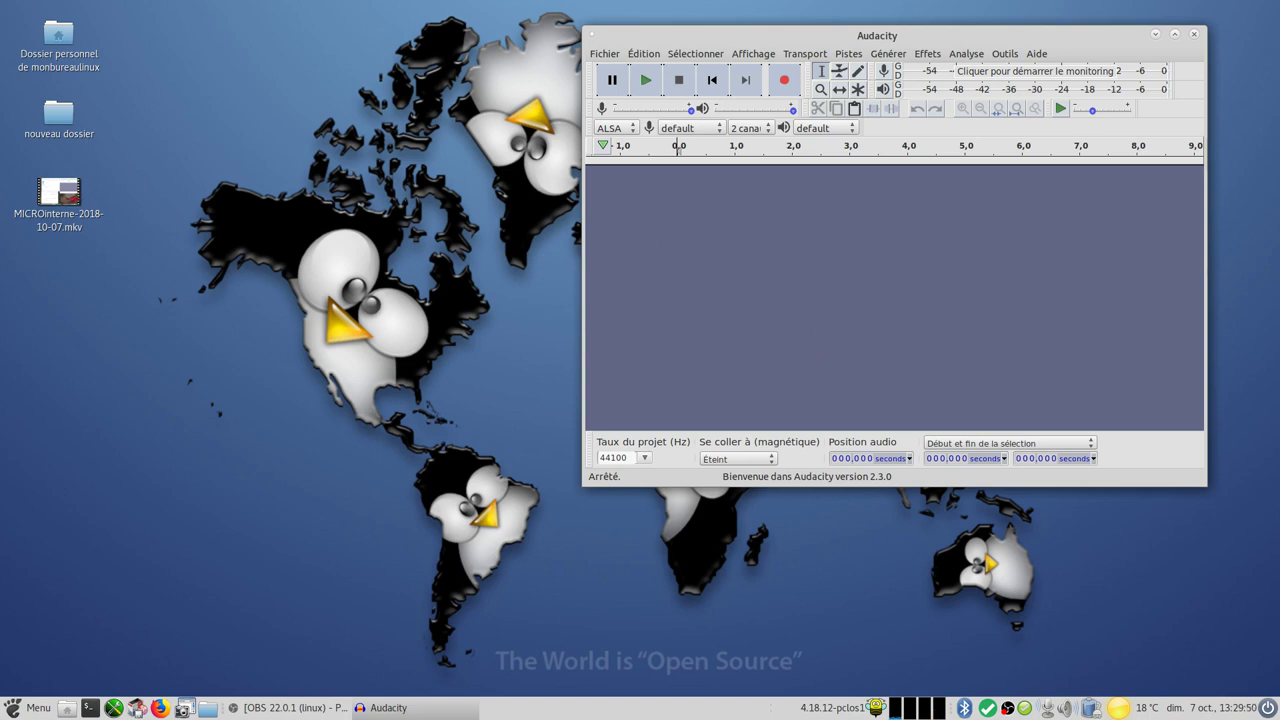
Step: Import the audio of MICROinterne-2018-10-07.mkv from the desktop into a maximized Audacity window, with the whole track fitted to the width
{"action": "left_click_drag", "start_coordinate": [59, 195], "coordinate": [838, 281]}
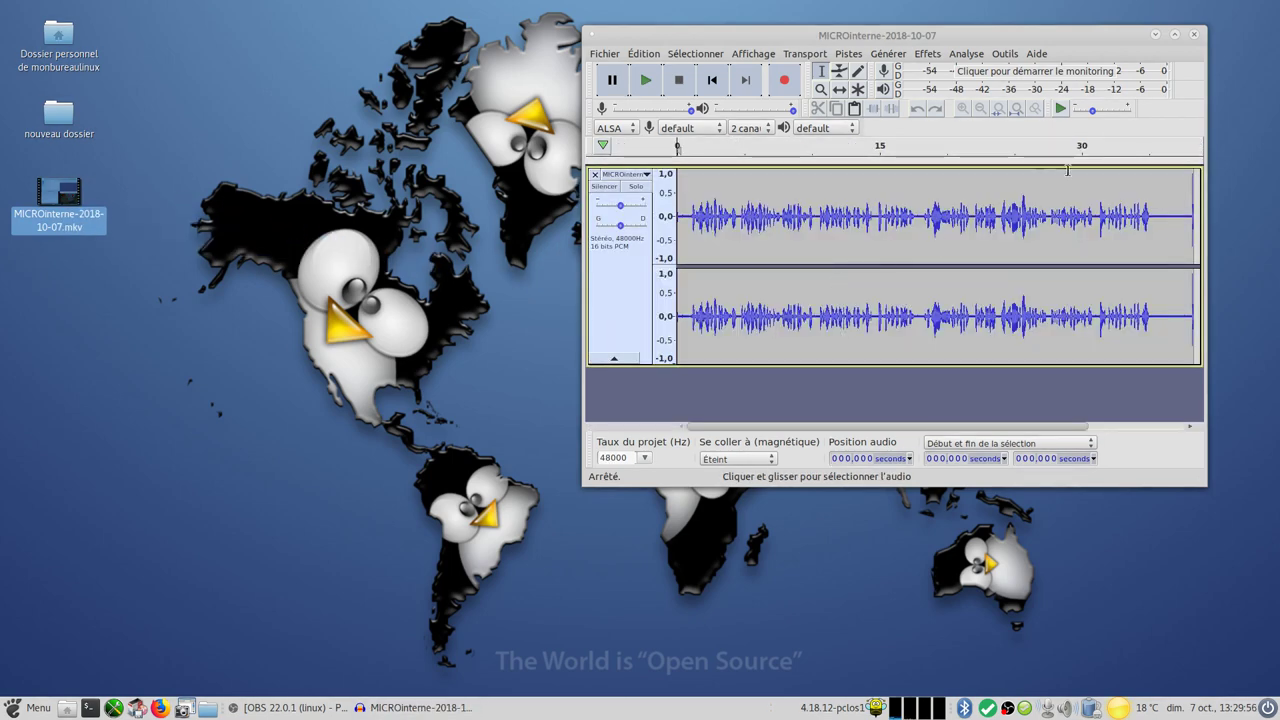
{"action": "left_click", "coordinate": [1176, 36]}
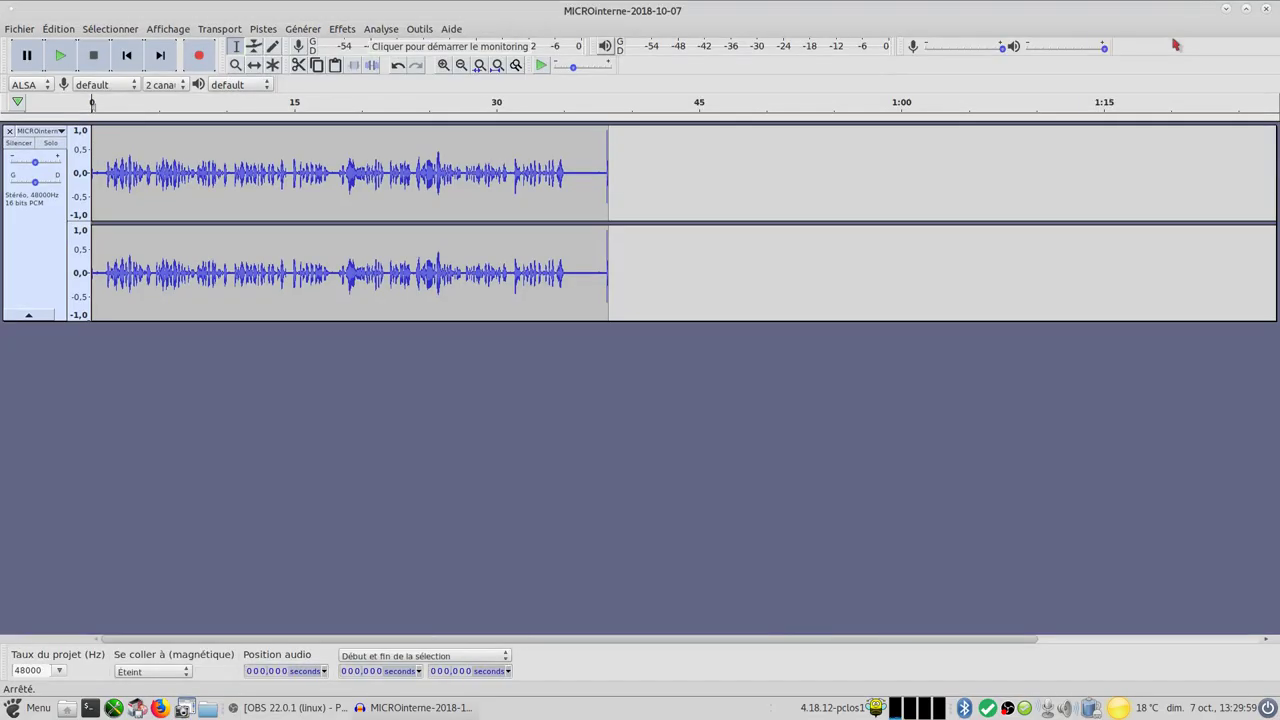
{"action": "left_click", "coordinate": [497, 64]}
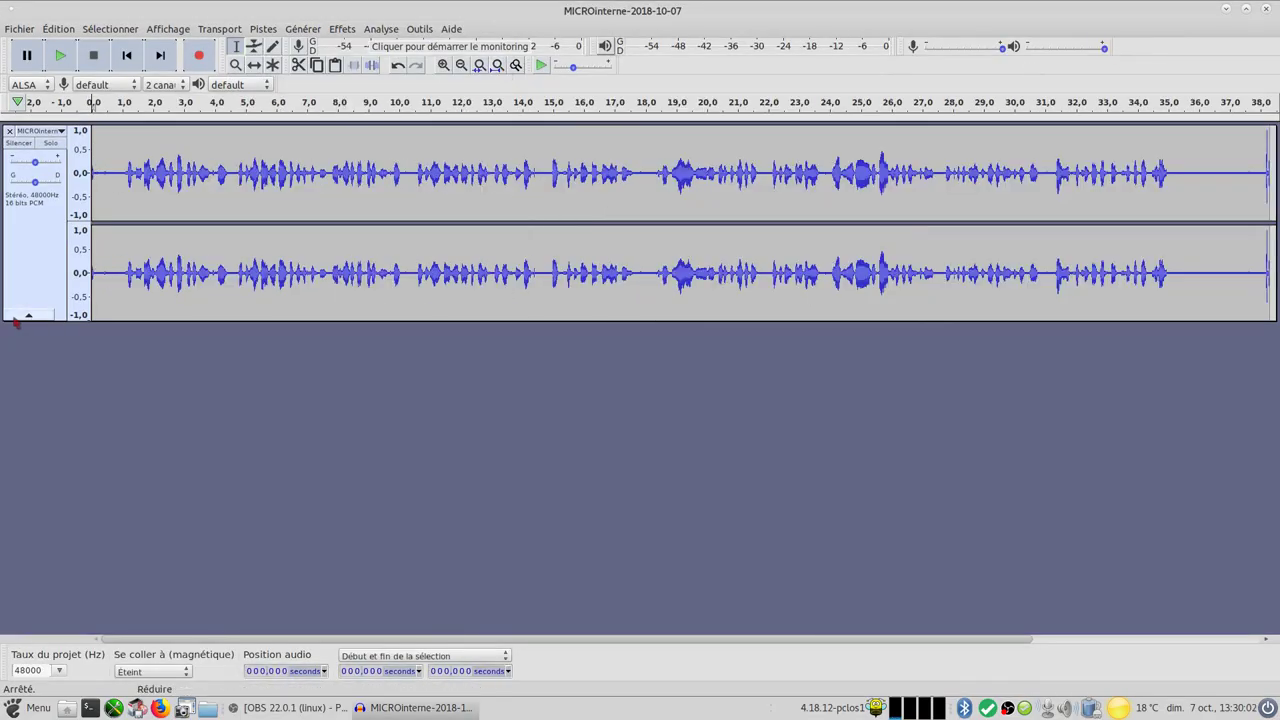
Step: Duplicate the whole imported stereo track and solo the selected copy
{"action": "left_click", "coordinate": [33, 278]}
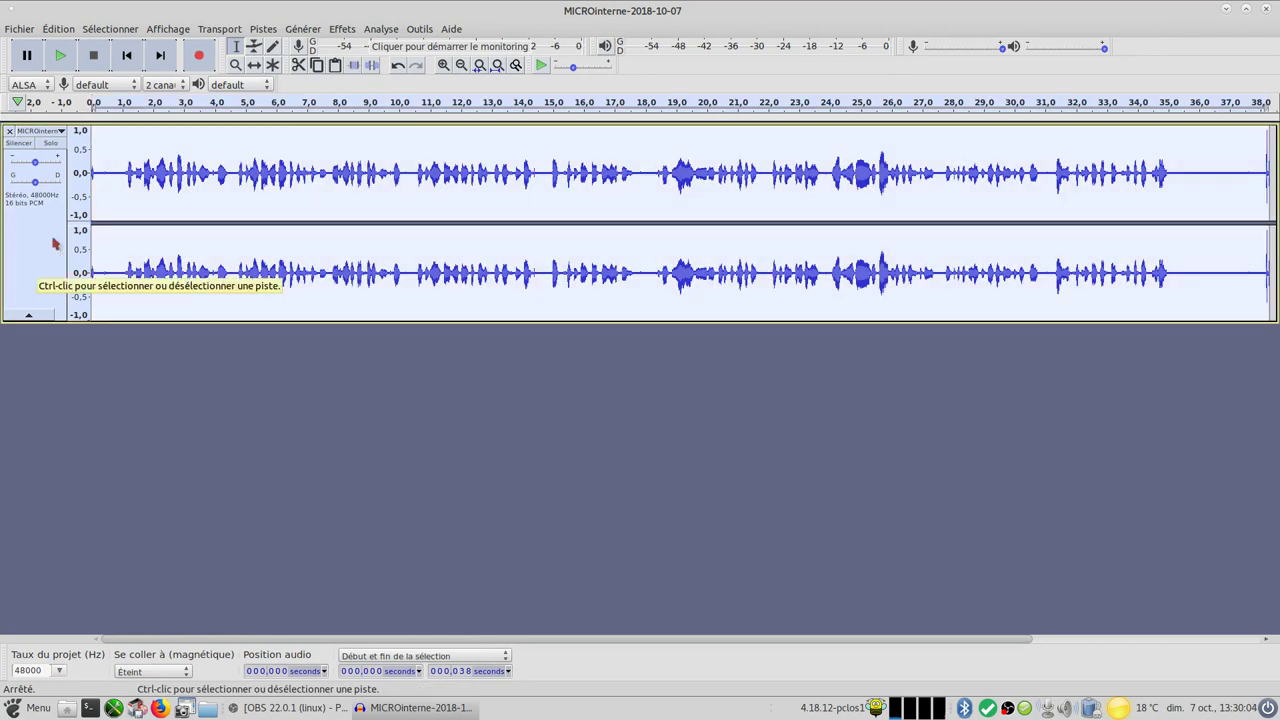
{"action": "left_click", "coordinate": [70, 32]}
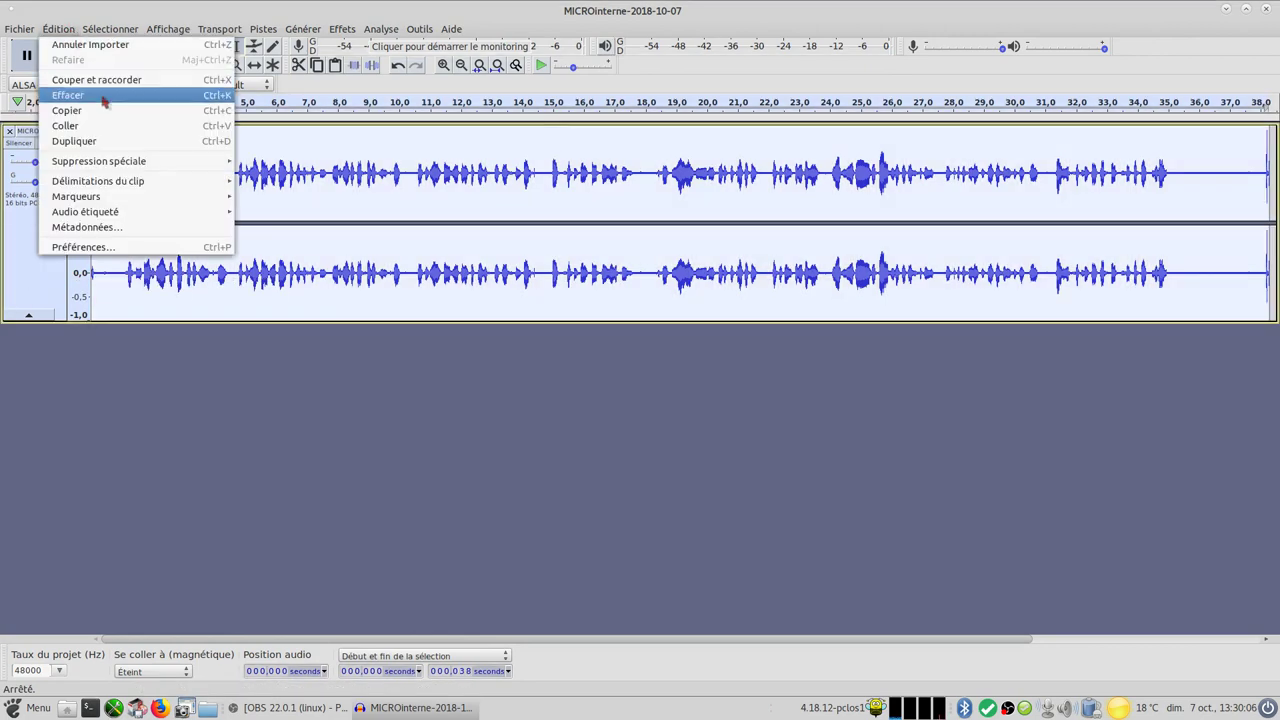
{"action": "left_click", "coordinate": [142, 146]}
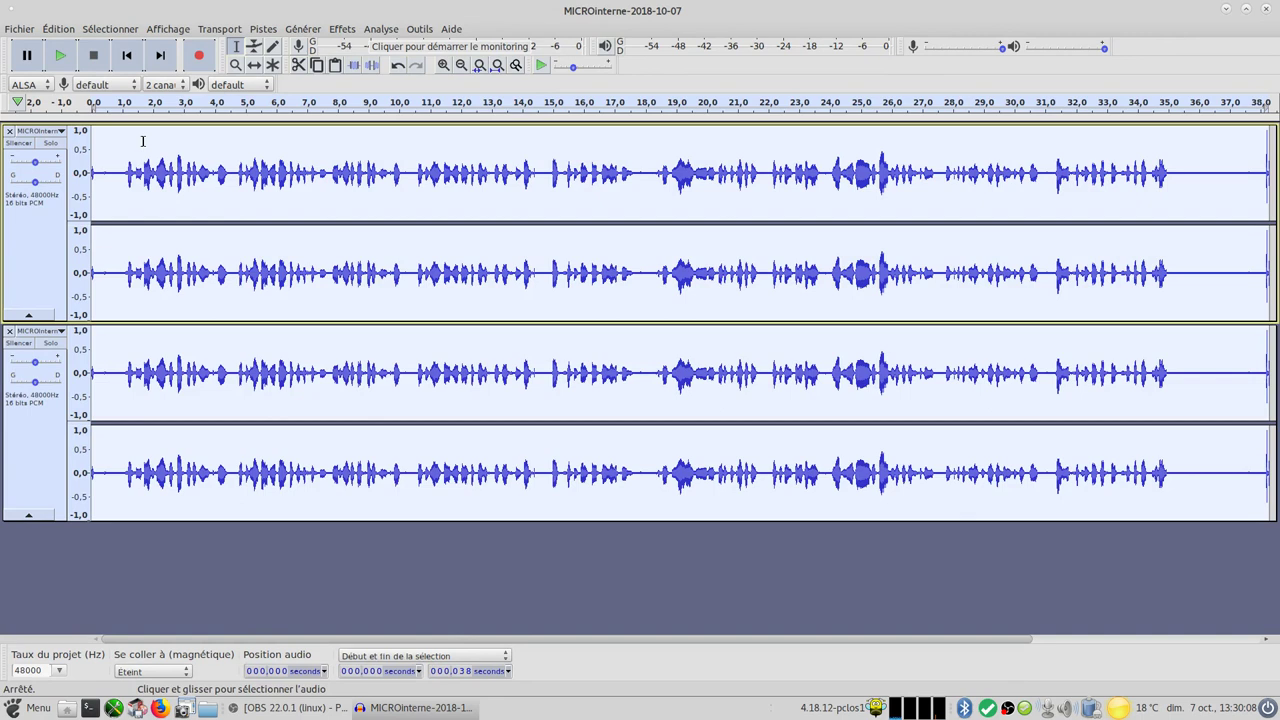
{"action": "left_click", "coordinate": [48, 449]}
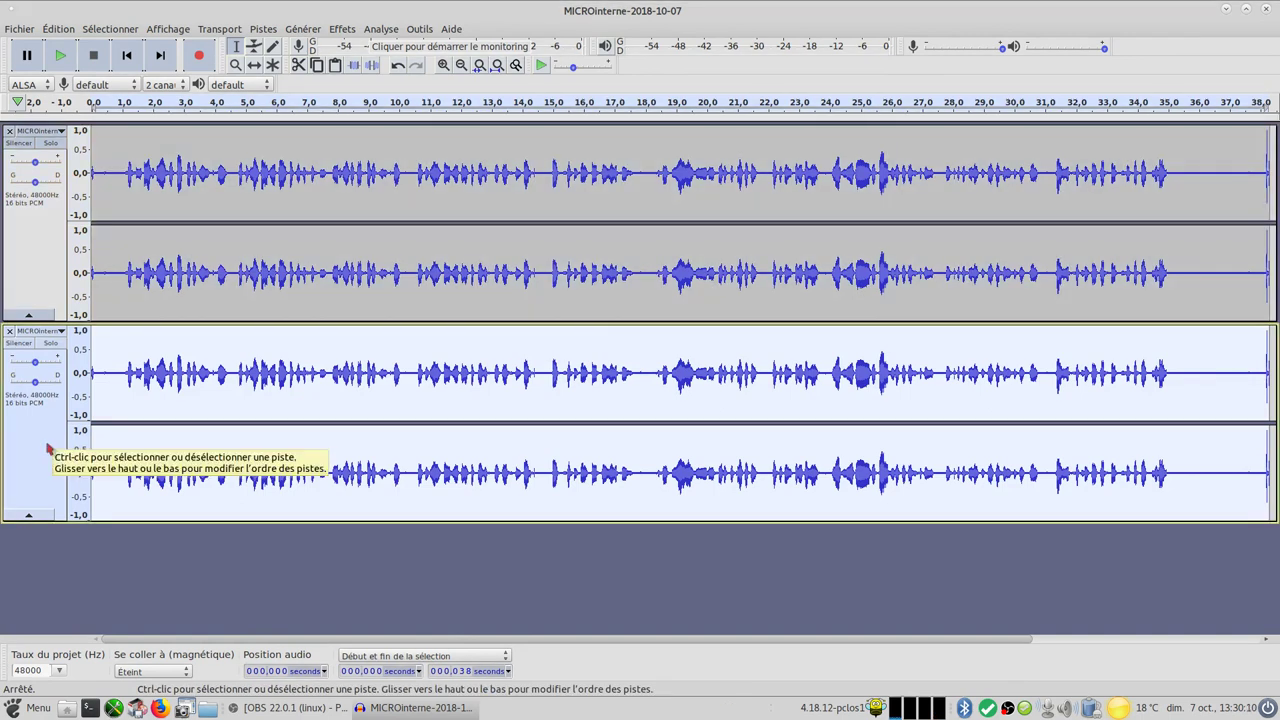
{"action": "left_click", "coordinate": [52, 345]}
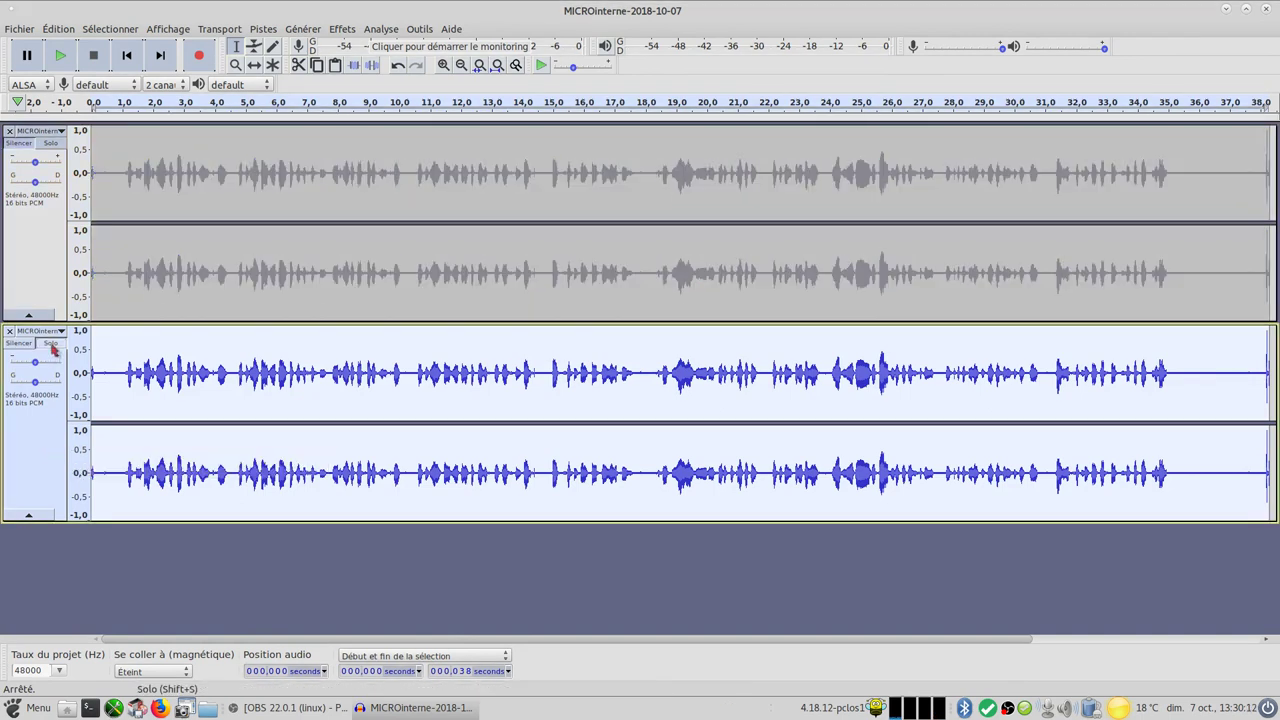
Step: Take a noise profile for Noise Reduction from the speech-free stretch of the duplicate track between about 35 and 38 seconds
{"action": "left_click", "coordinate": [443, 65]}
{"action": "left_click", "coordinate": [443, 65]}
{"action": "left_click", "coordinate": [443, 65]}
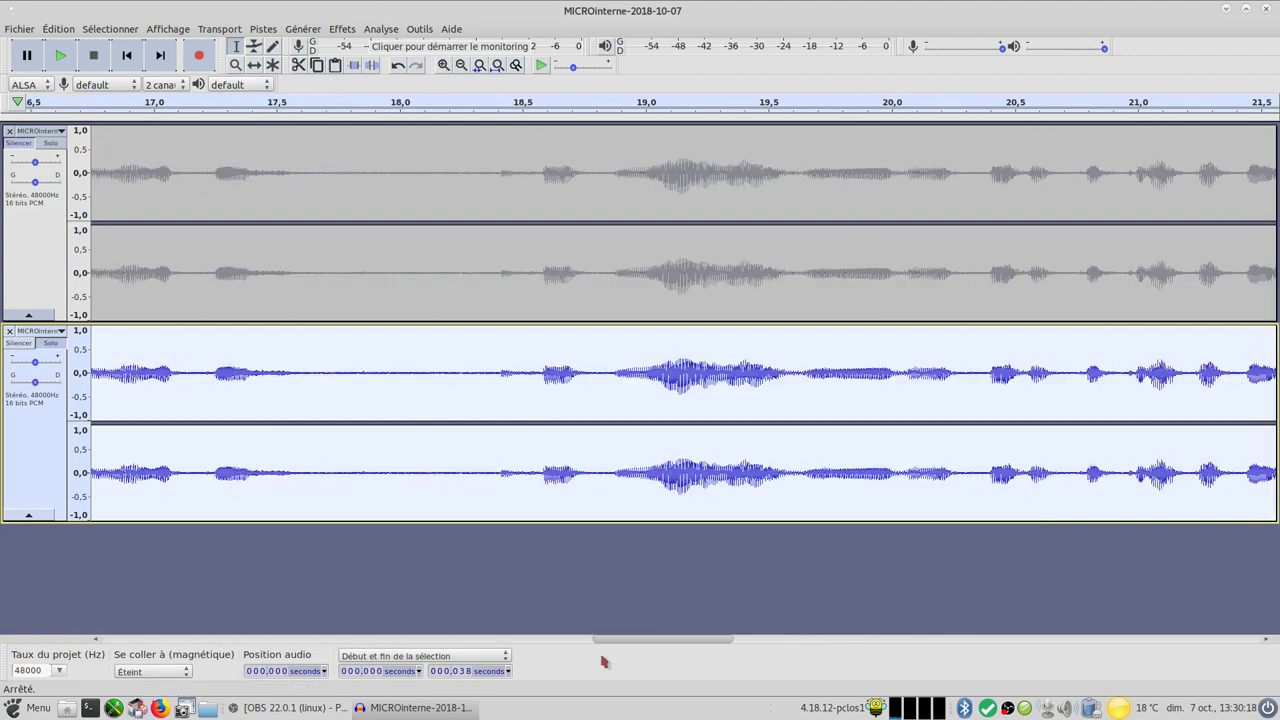
{"action": "left_click_drag", "start_coordinate": [618, 641], "coordinate": [1200, 643]}
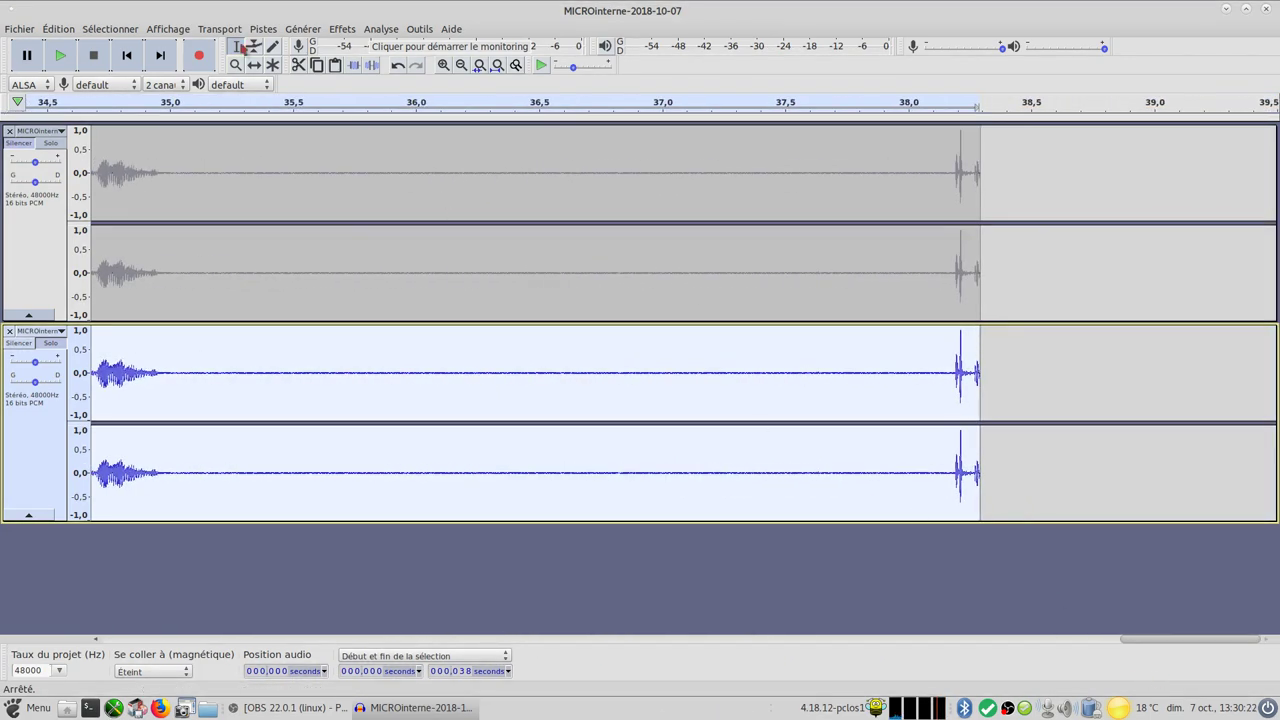
{"action": "left_click", "coordinate": [462, 66]}
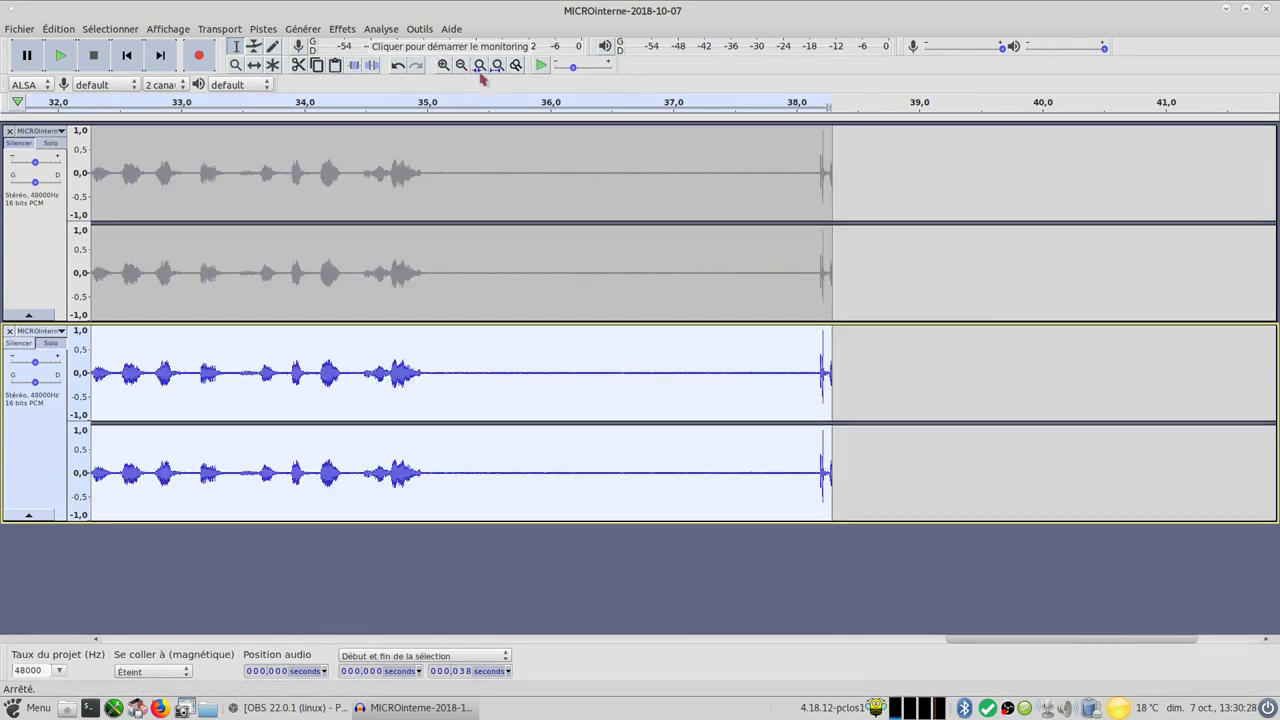
{"action": "left_click", "coordinate": [497, 67]}
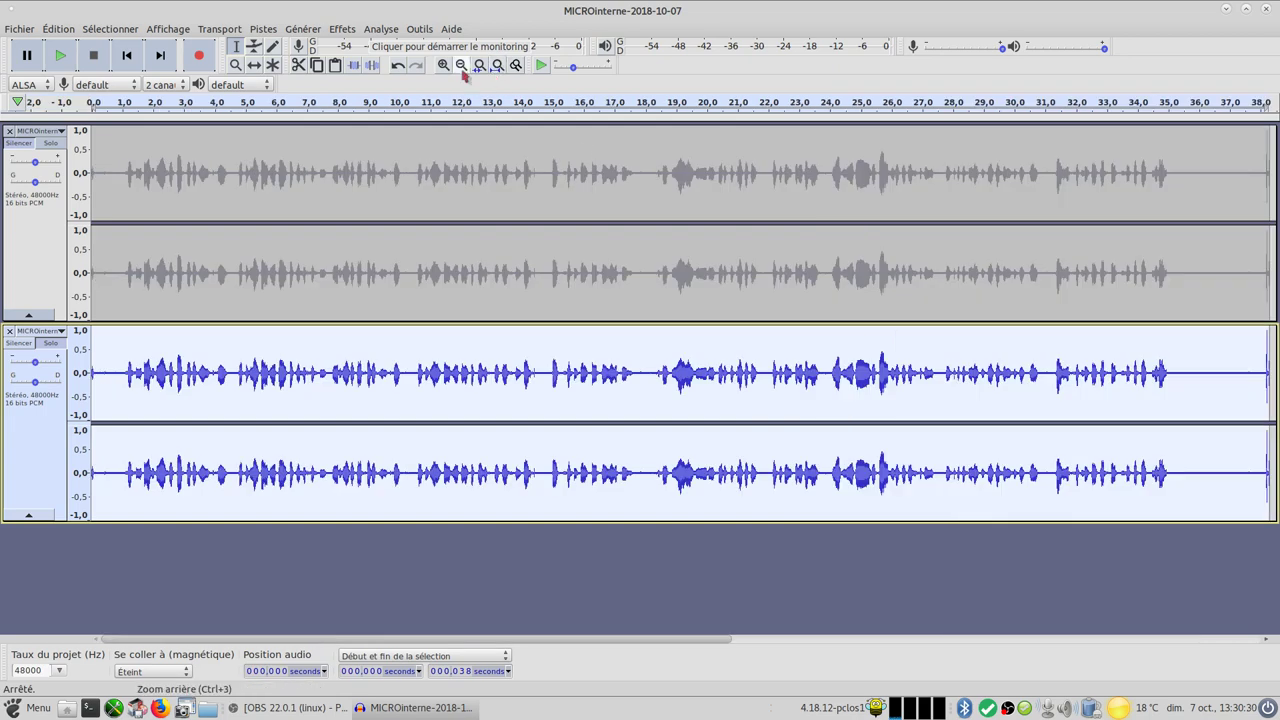
{"action": "left_click", "coordinate": [443, 65]}
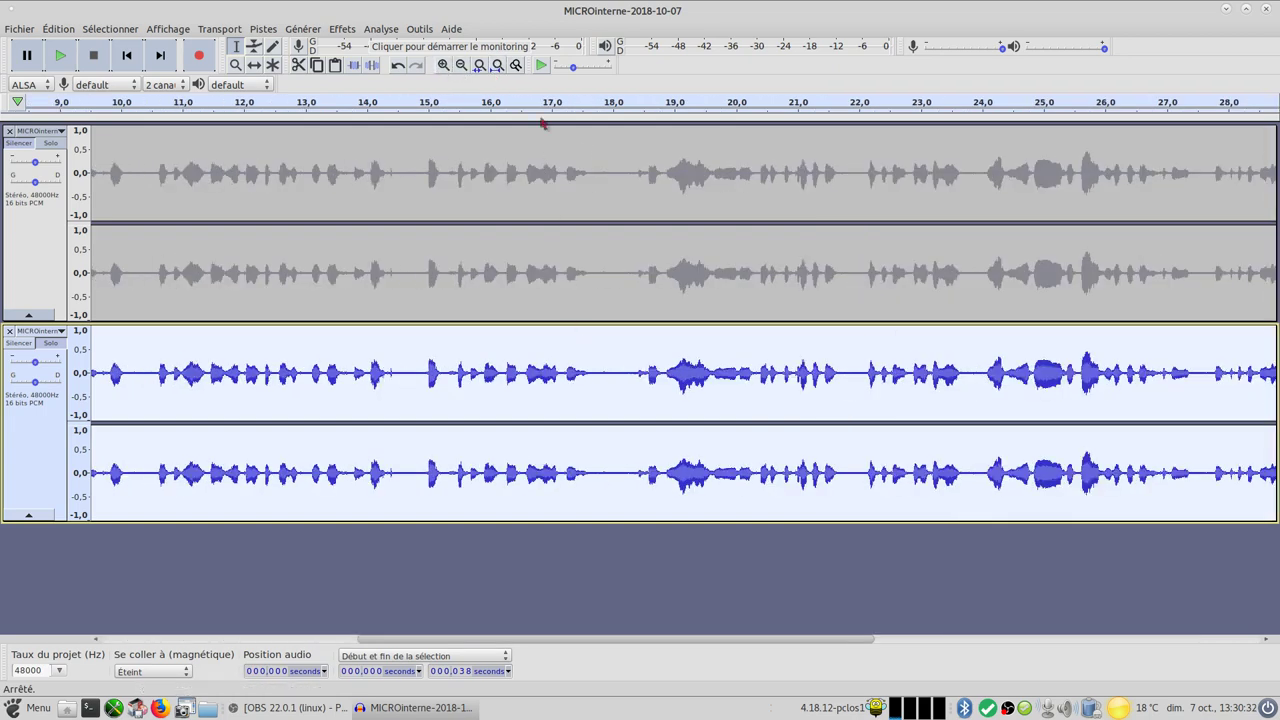
{"action": "left_click", "coordinate": [443, 65]}
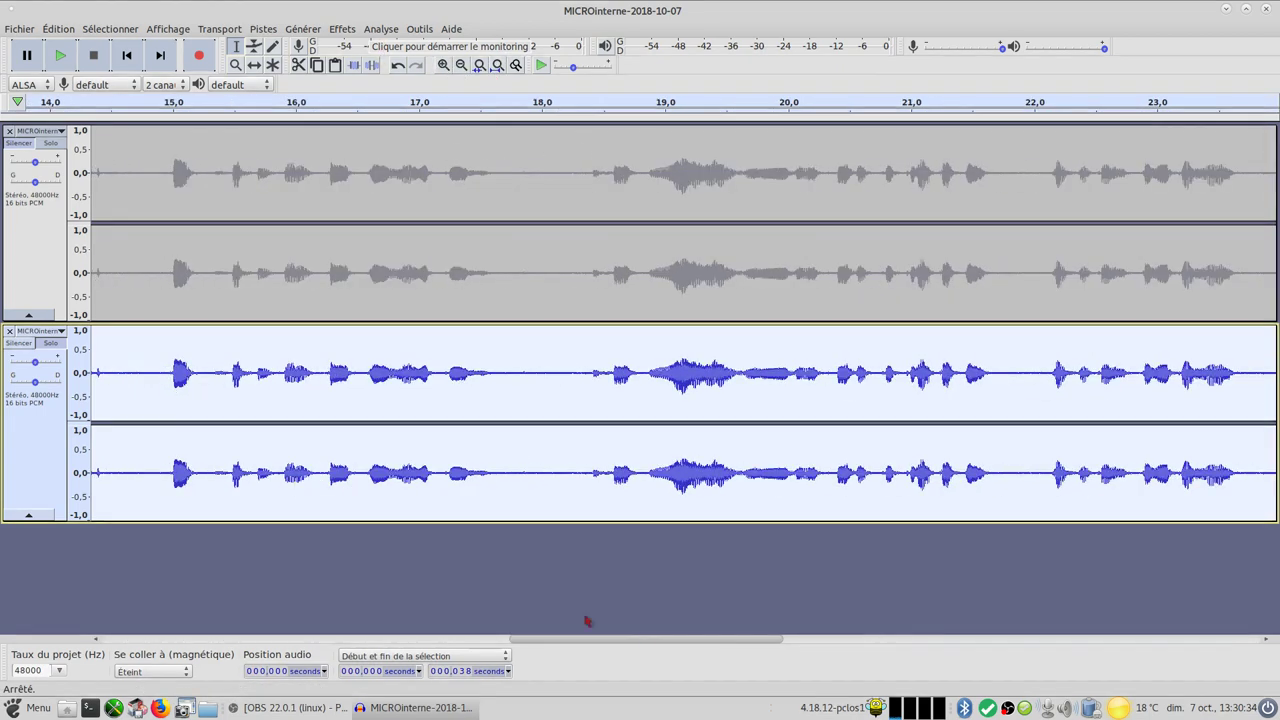
{"action": "left_click", "coordinate": [655, 632]}
{"action": "left_click_drag", "start_coordinate": [726, 640], "coordinate": [1180, 641]}
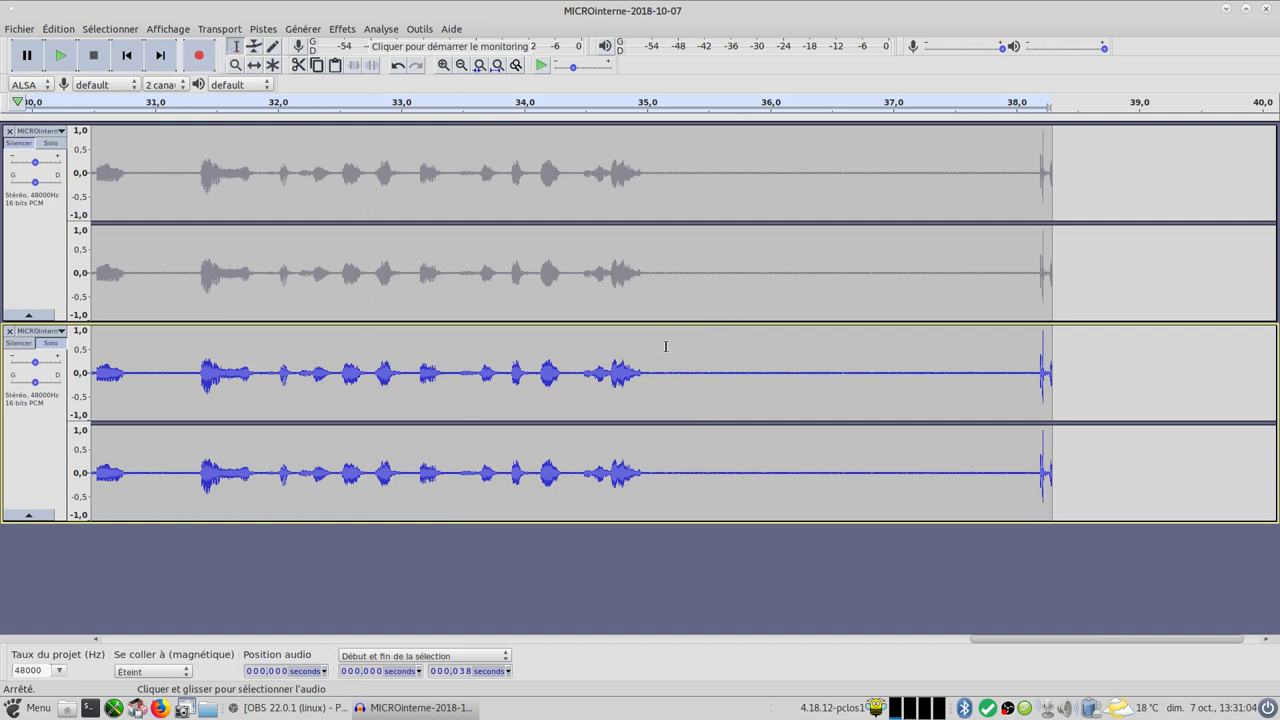
{"action": "left_click_drag", "start_coordinate": [656, 336], "coordinate": [1032, 350]}
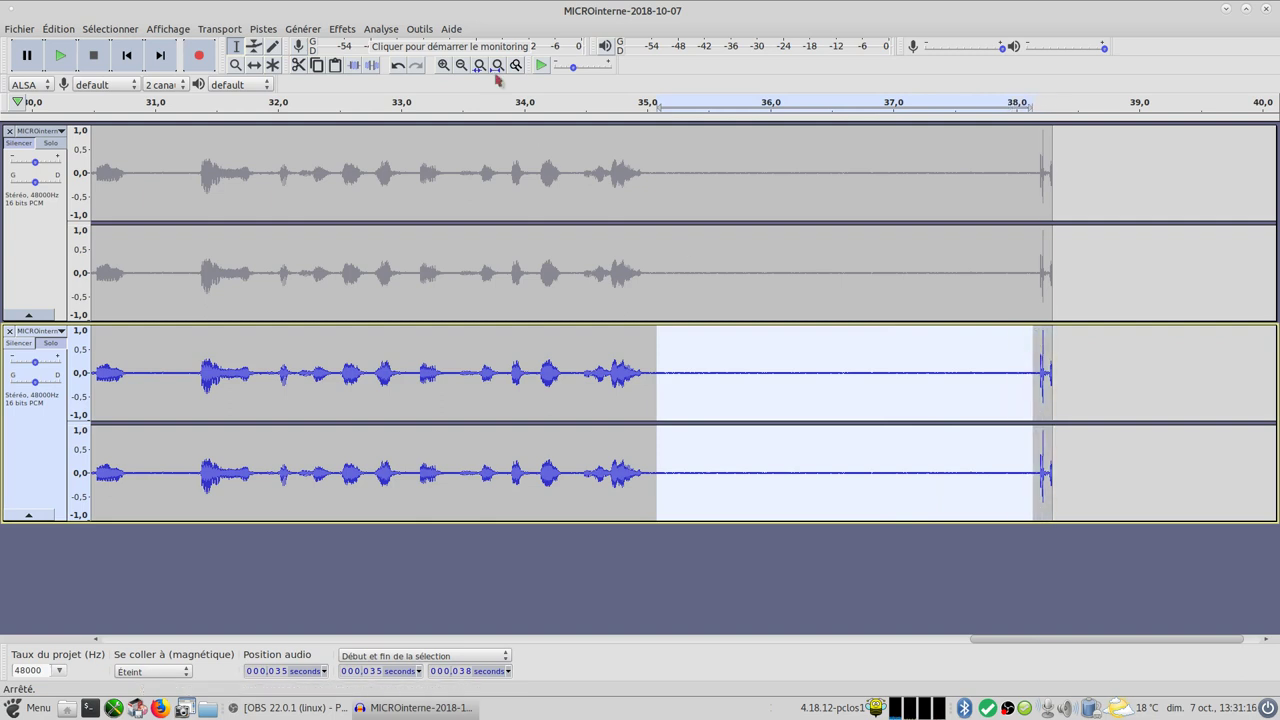
{"action": "left_click", "coordinate": [340, 30]}
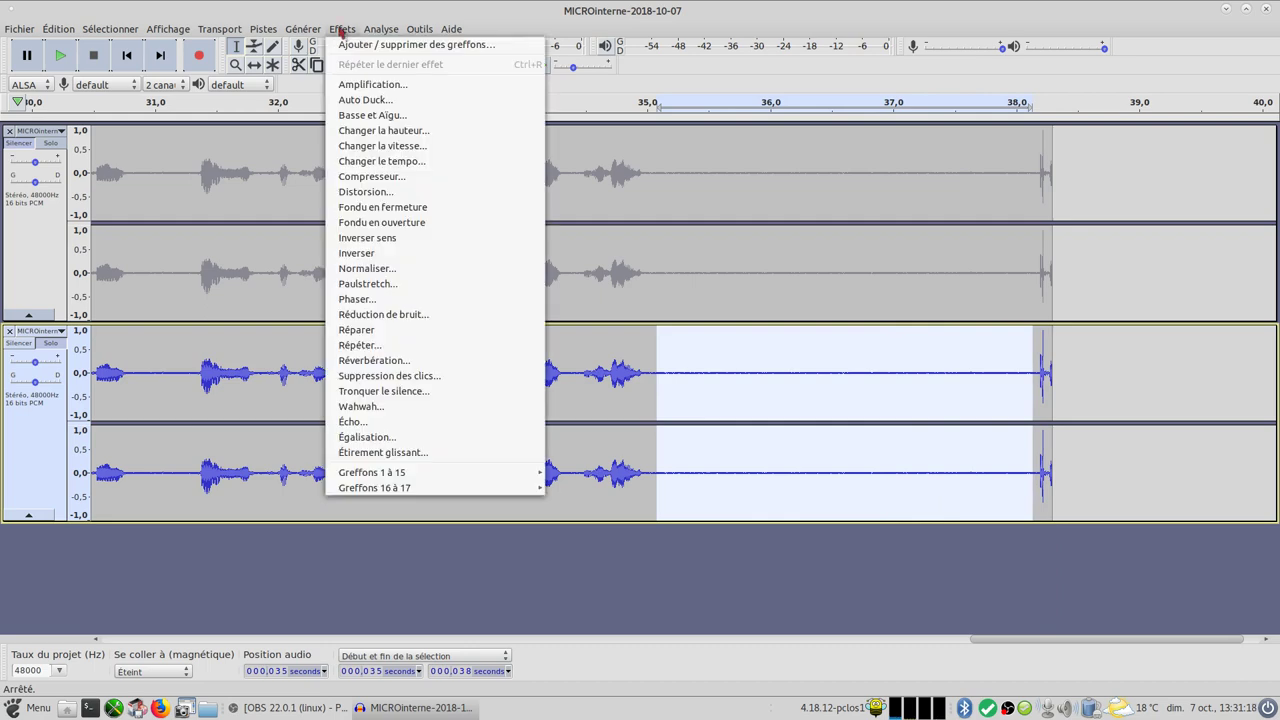
{"action": "left_click", "coordinate": [450, 316]}
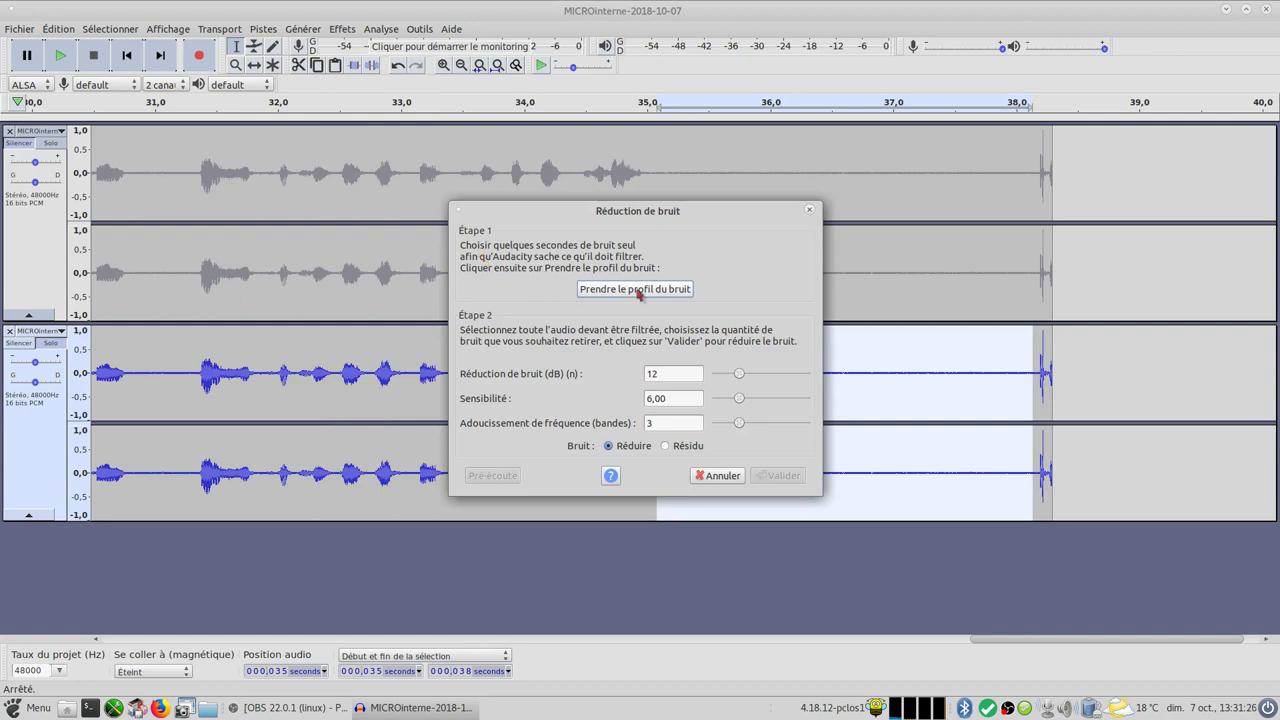
{"action": "left_click", "coordinate": [637, 290]}
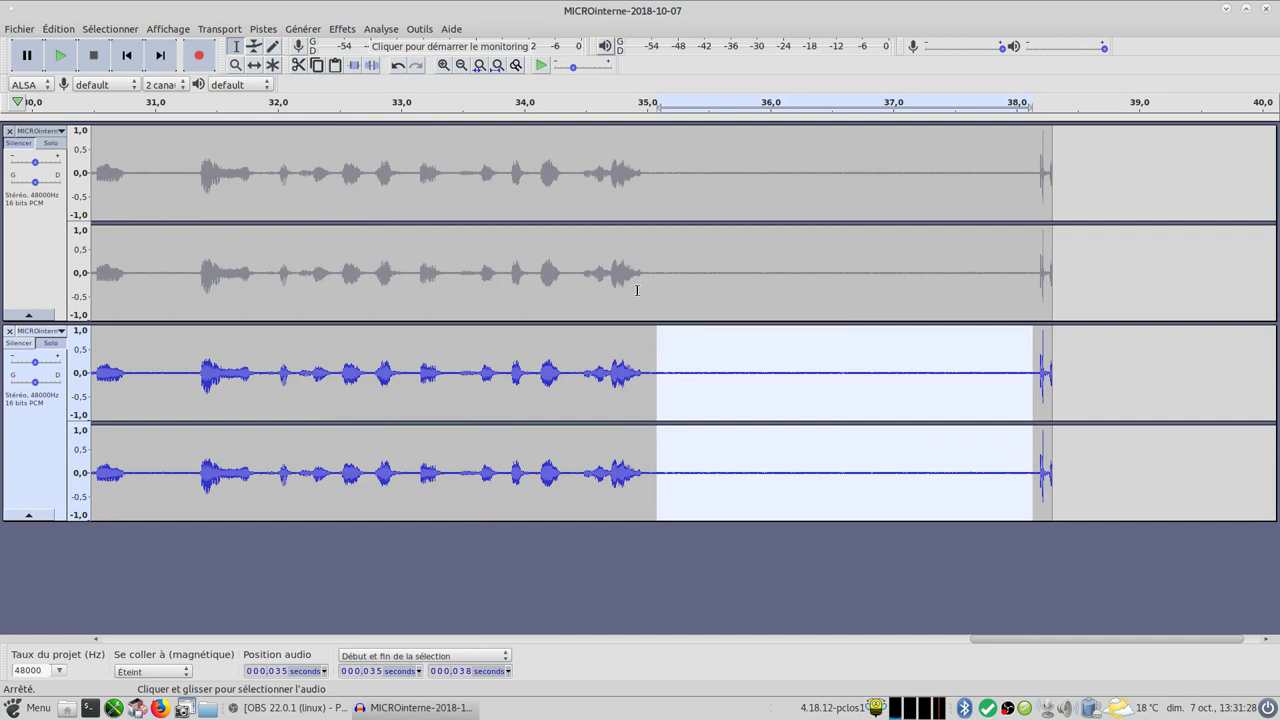
Step: Apply Noise Reduction with its current settings to the entire duplicate track, after previewing the effect briefly
{"action": "left_click", "coordinate": [18, 475]}
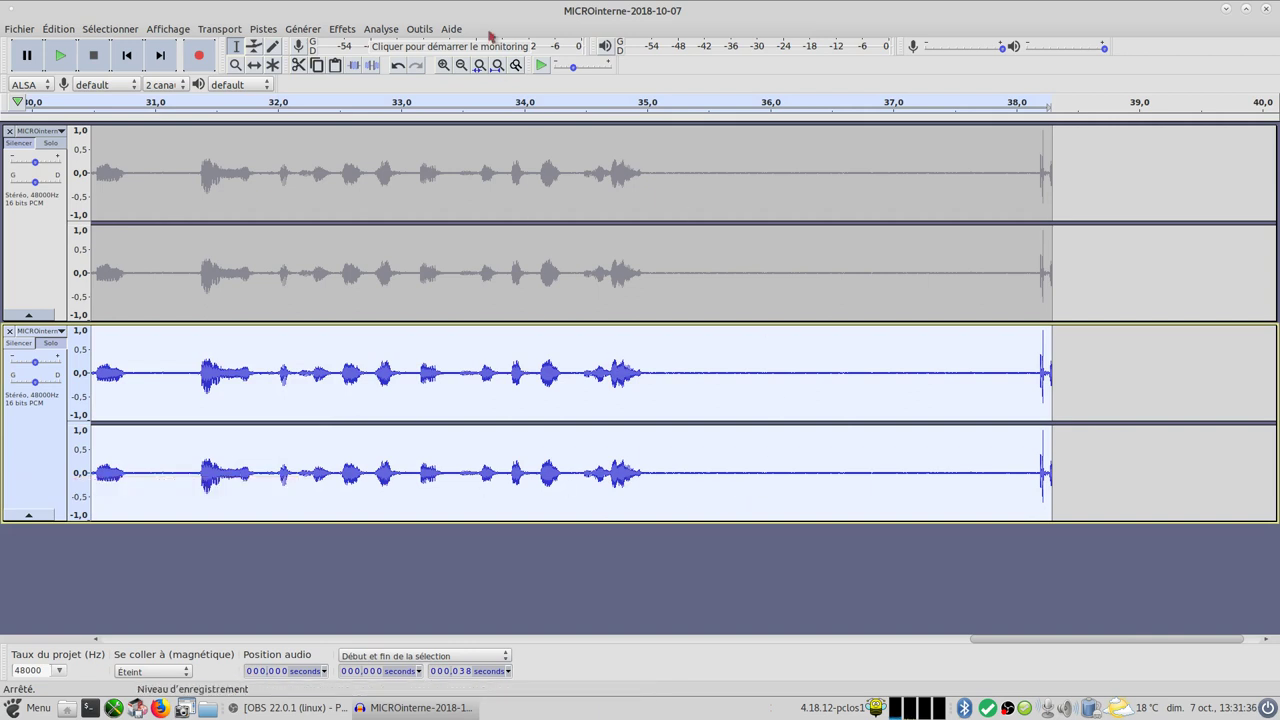
{"action": "left_click", "coordinate": [348, 32]}
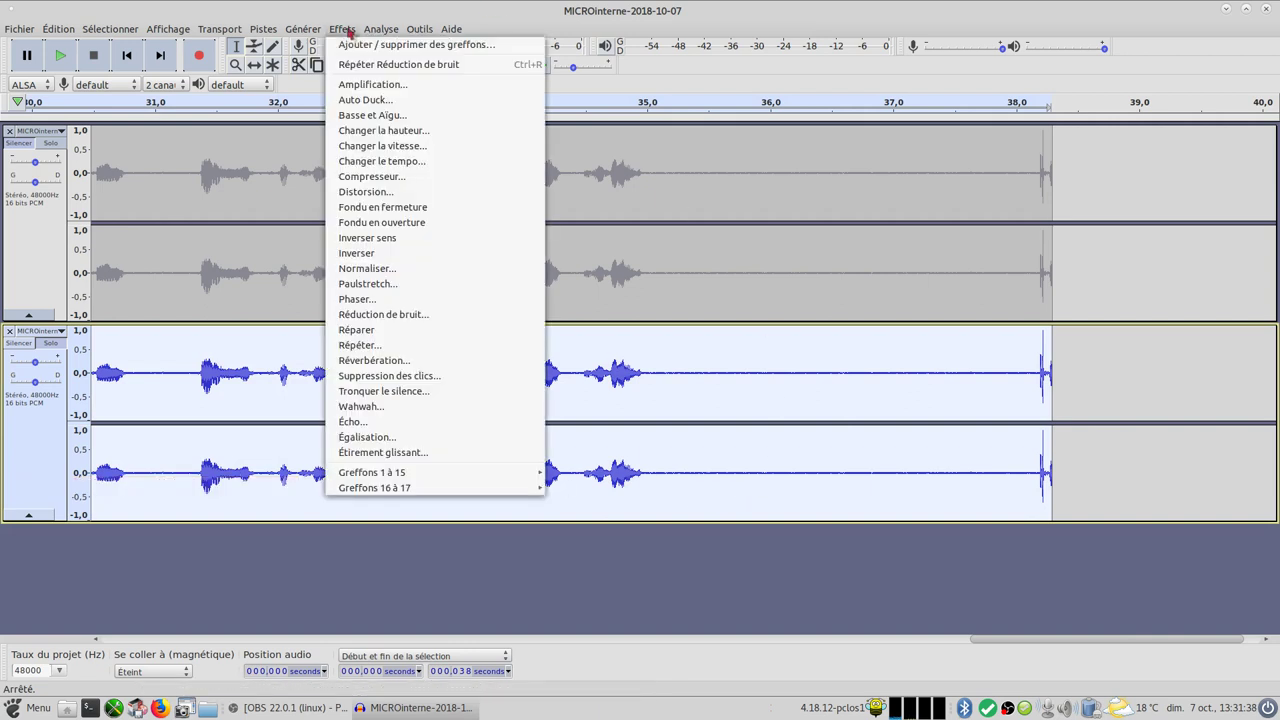
{"action": "left_click", "coordinate": [401, 316]}
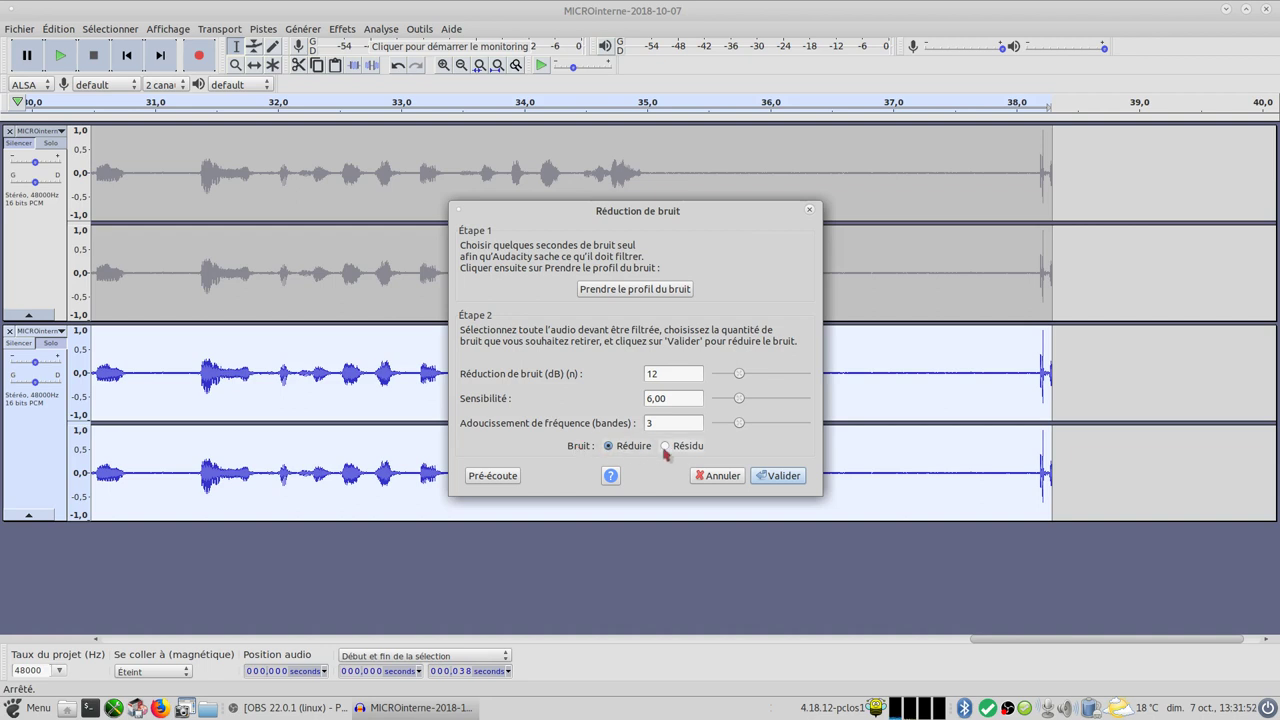
{"action": "left_click", "coordinate": [492, 476]}
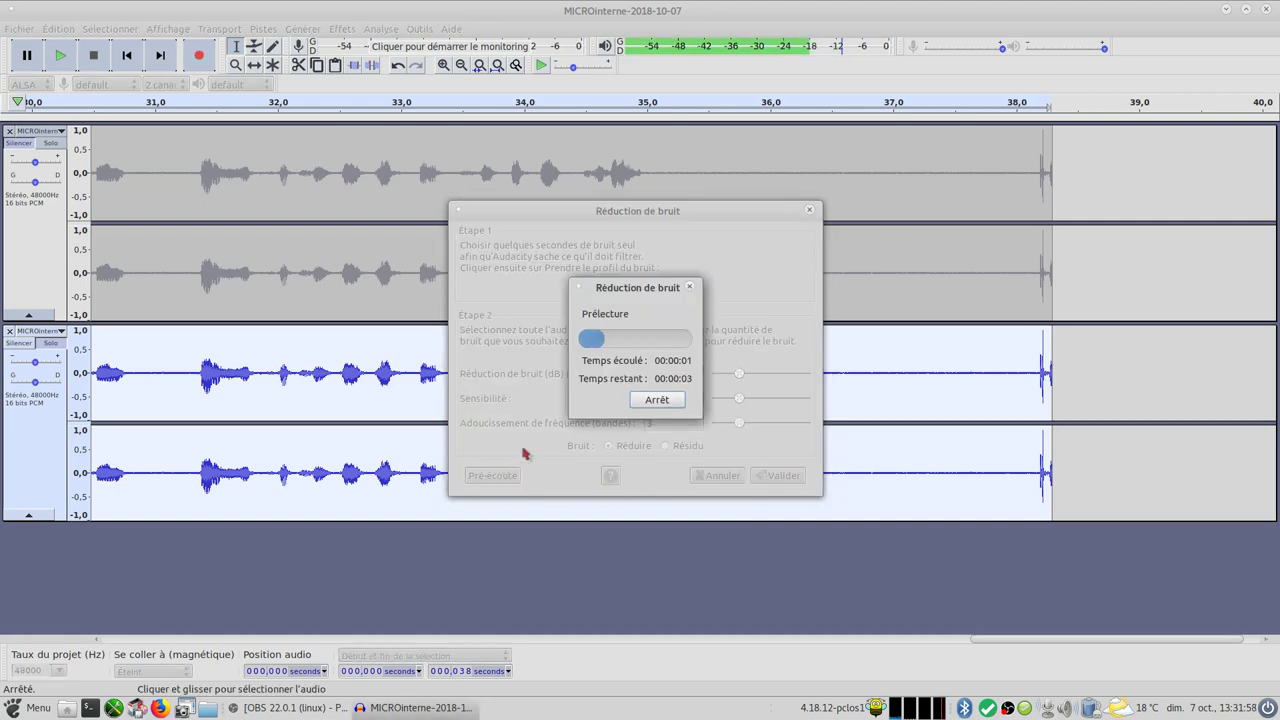
{"action": "left_click", "coordinate": [659, 400]}
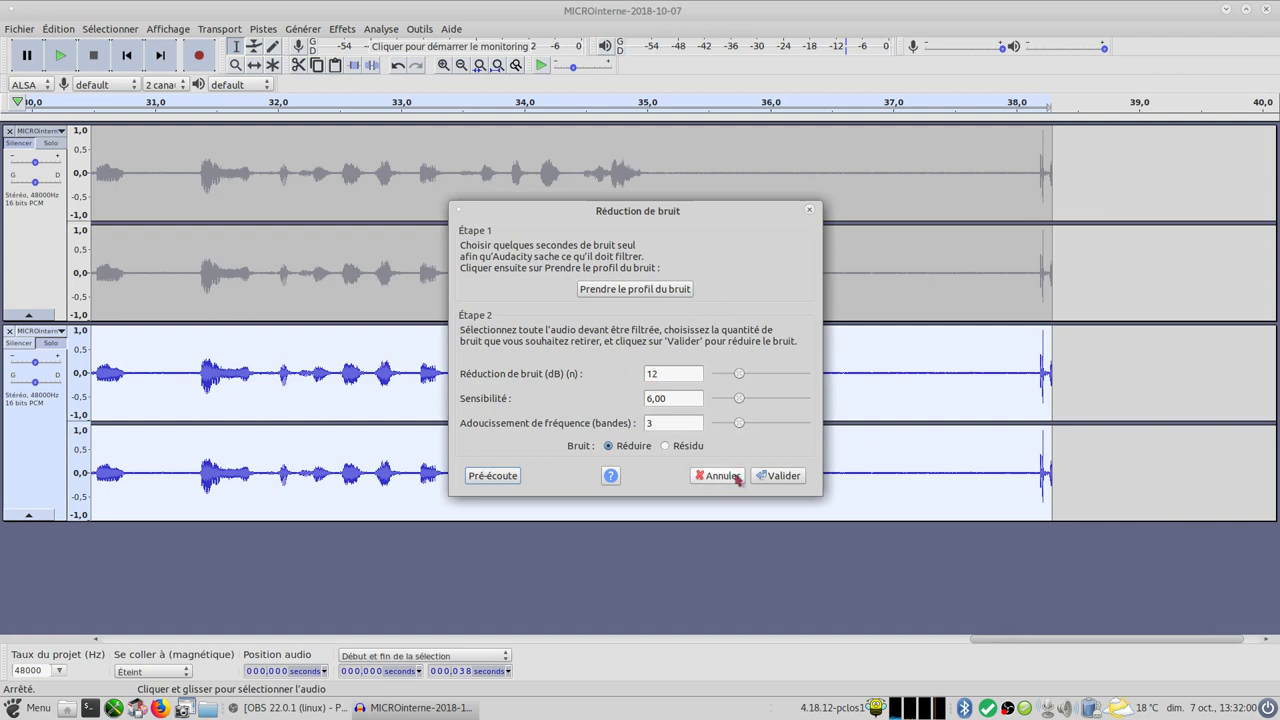
{"action": "left_click", "coordinate": [783, 476]}
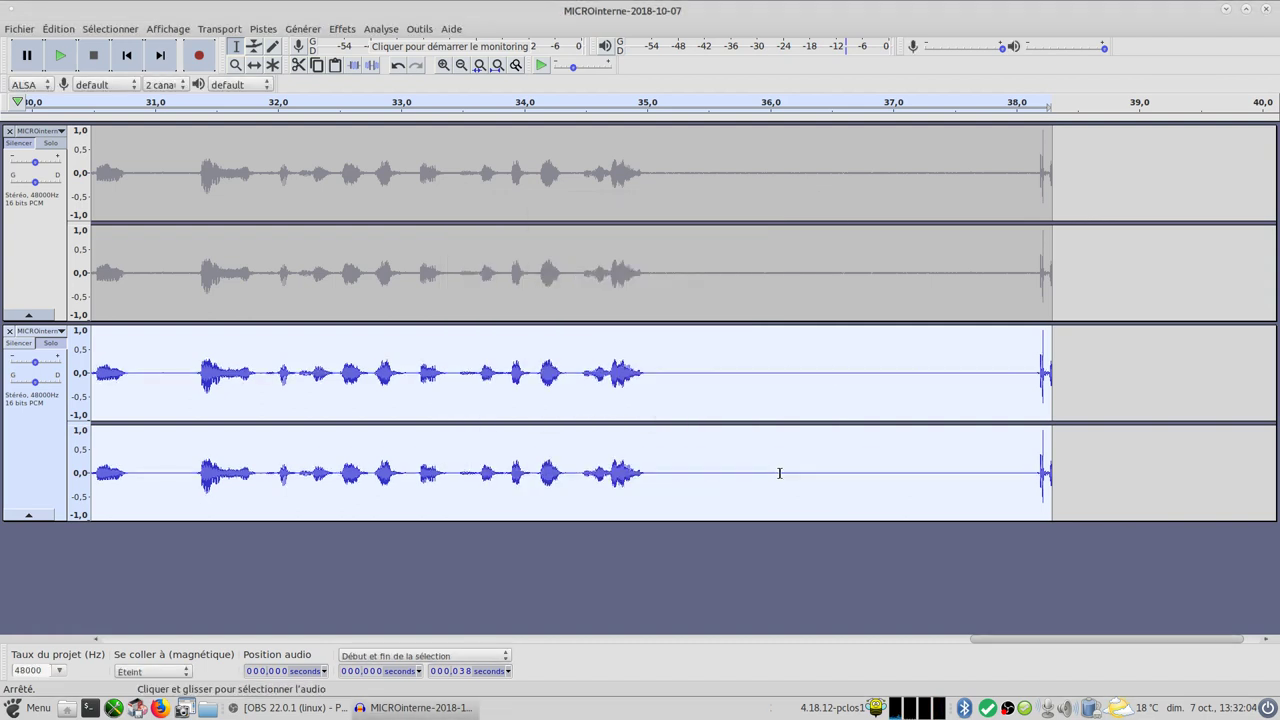
Step: Play the project from the start and compare the original track with the noise-reduced copy by alternating solo between them
{"action": "left_click", "coordinate": [498, 66]}
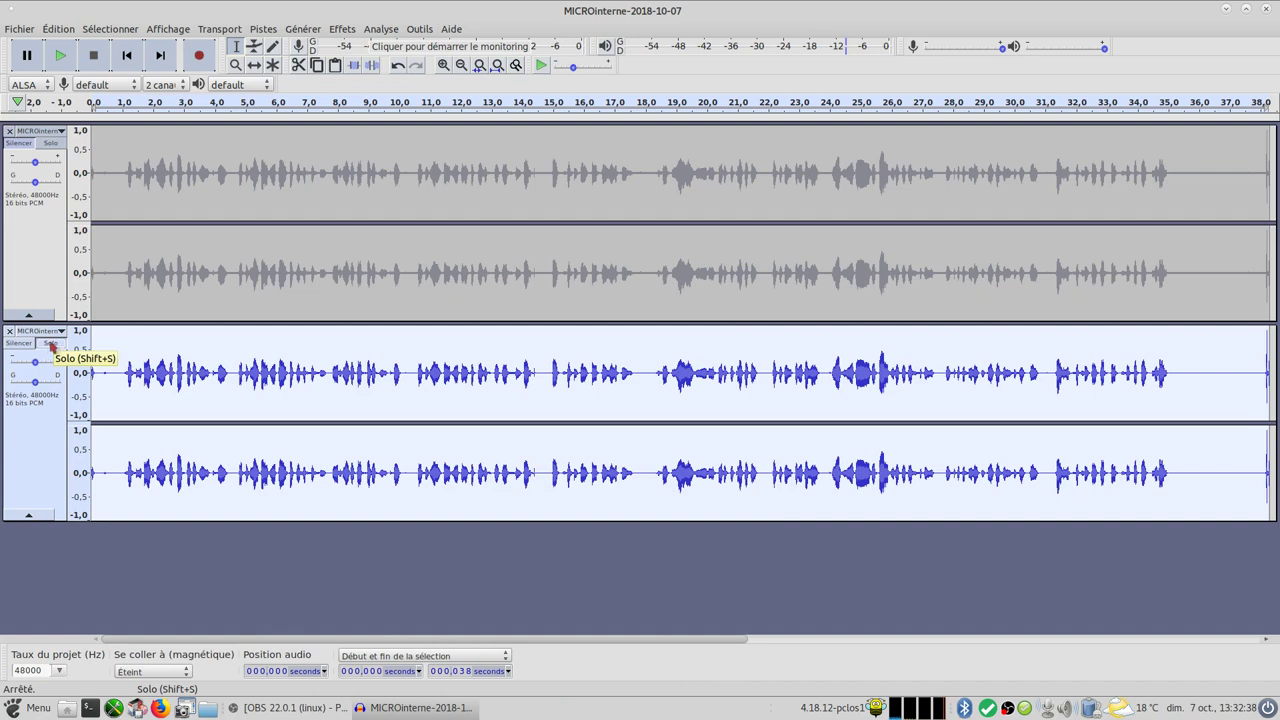
{"action": "left_click", "coordinate": [52, 146]}
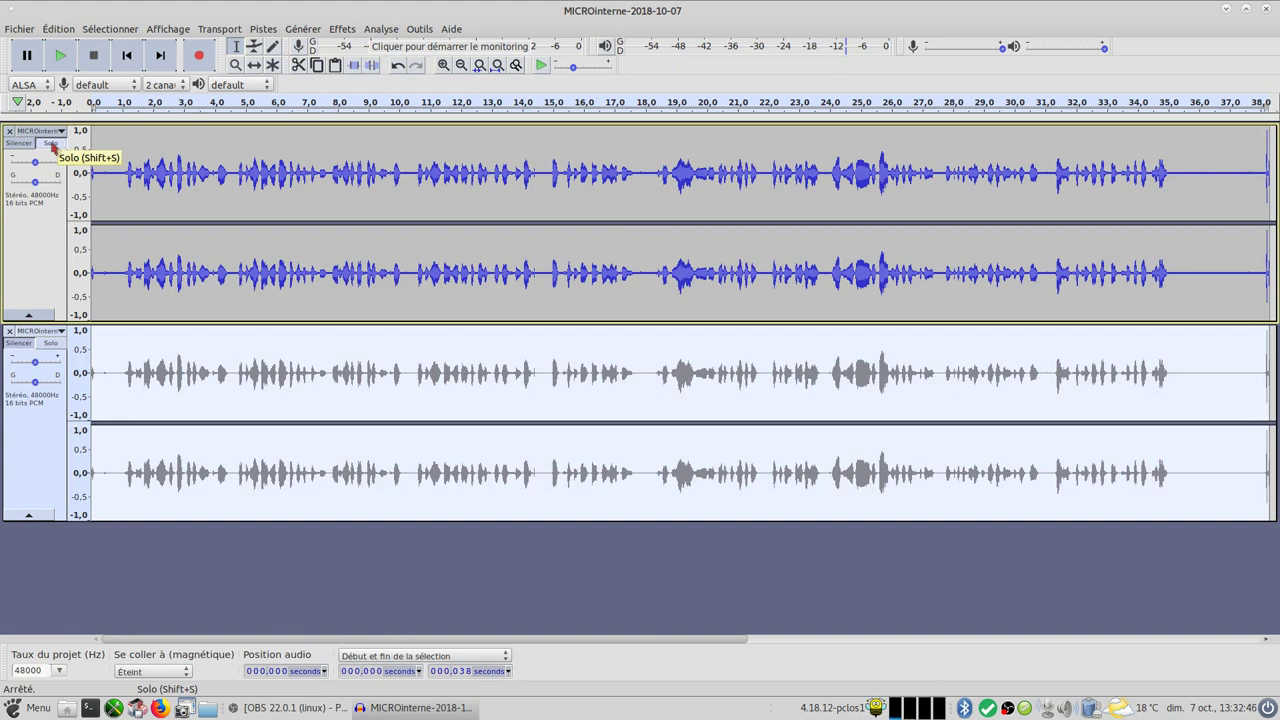
{"action": "left_click", "coordinate": [61, 57]}
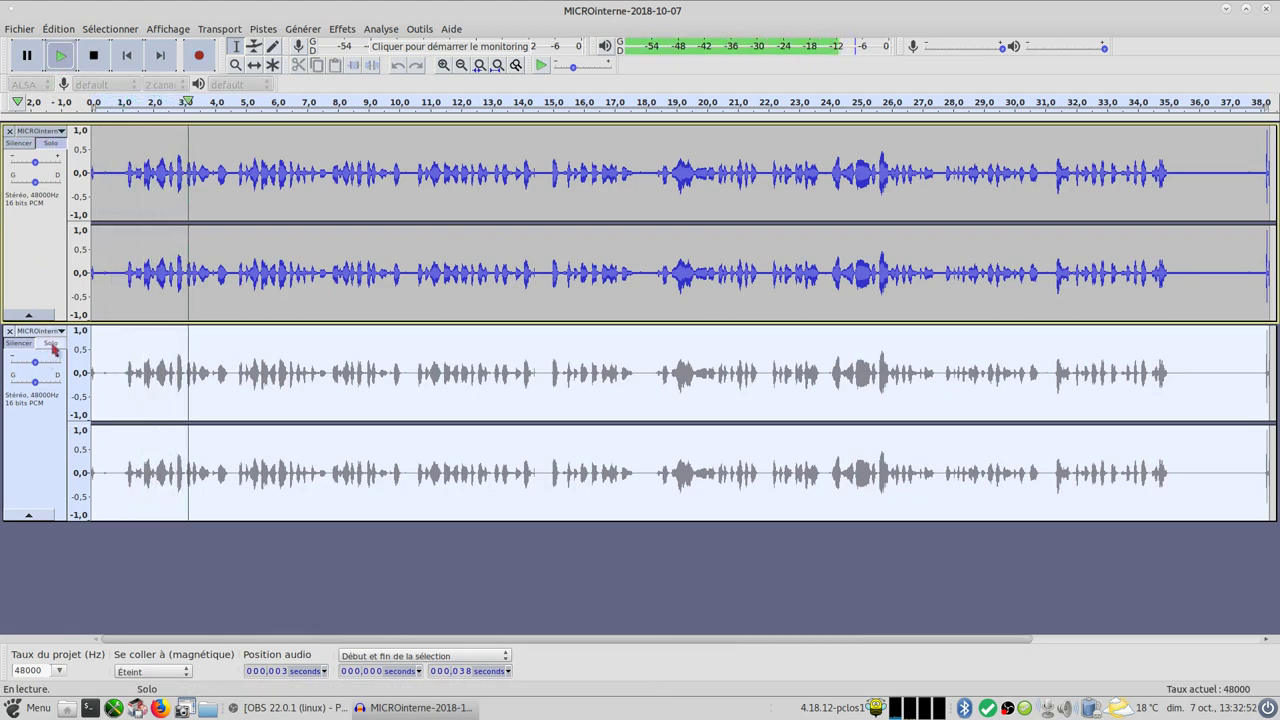
{"action": "left_click", "coordinate": [51, 344]}
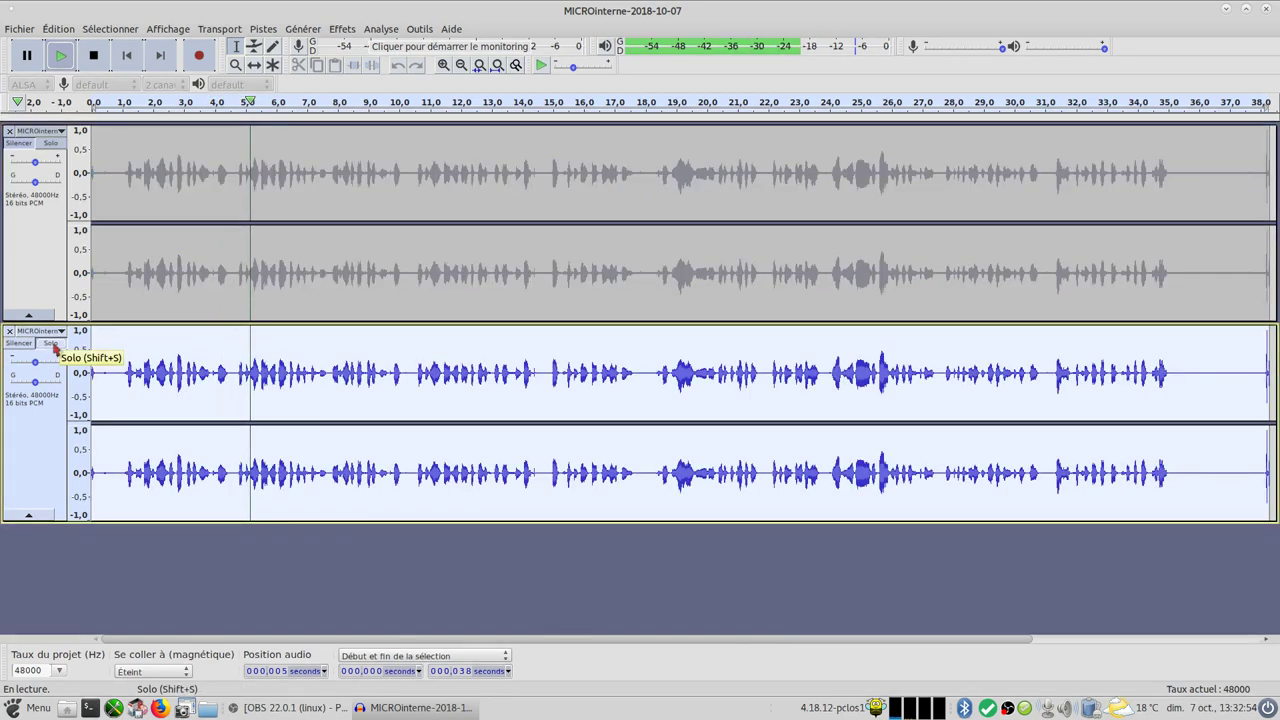
{"action": "left_click", "coordinate": [51, 144]}
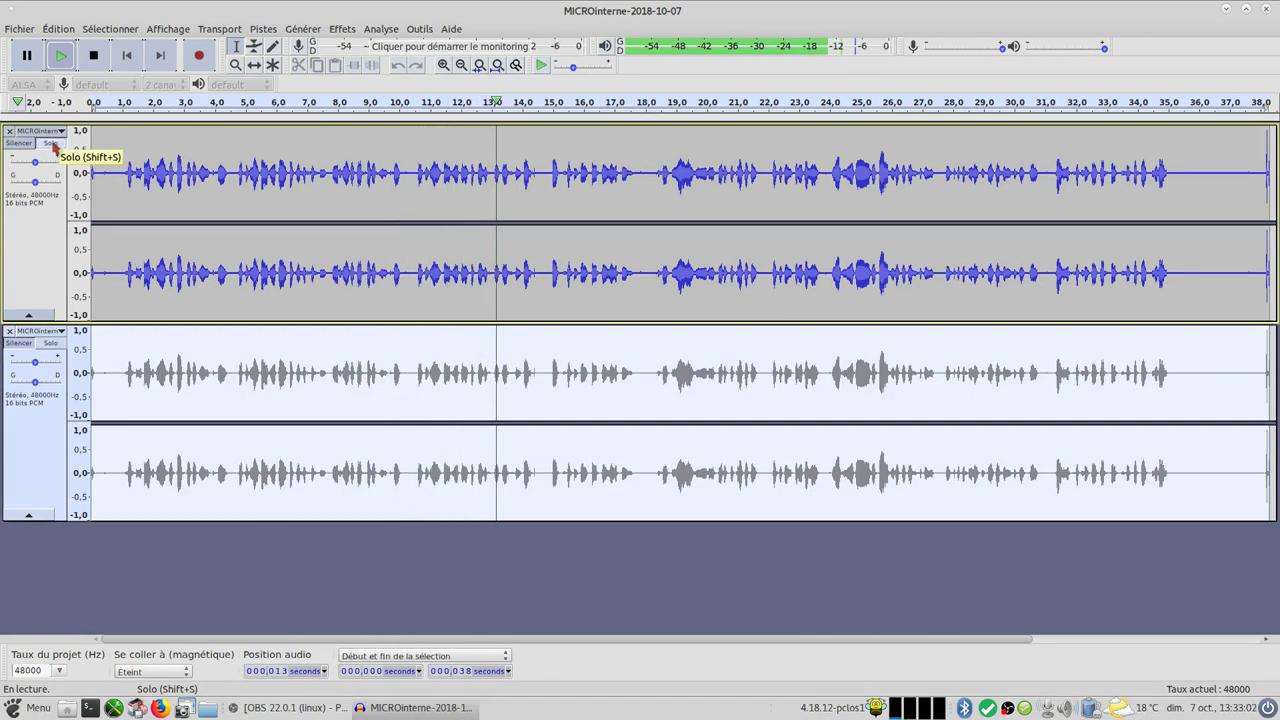
Step: Continue comparing the original and noise-reduced tracks during playback by alternating solo, finishing with the noise-reduced copy soloed and playback stopped
{"action": "left_click", "coordinate": [57, 347]}
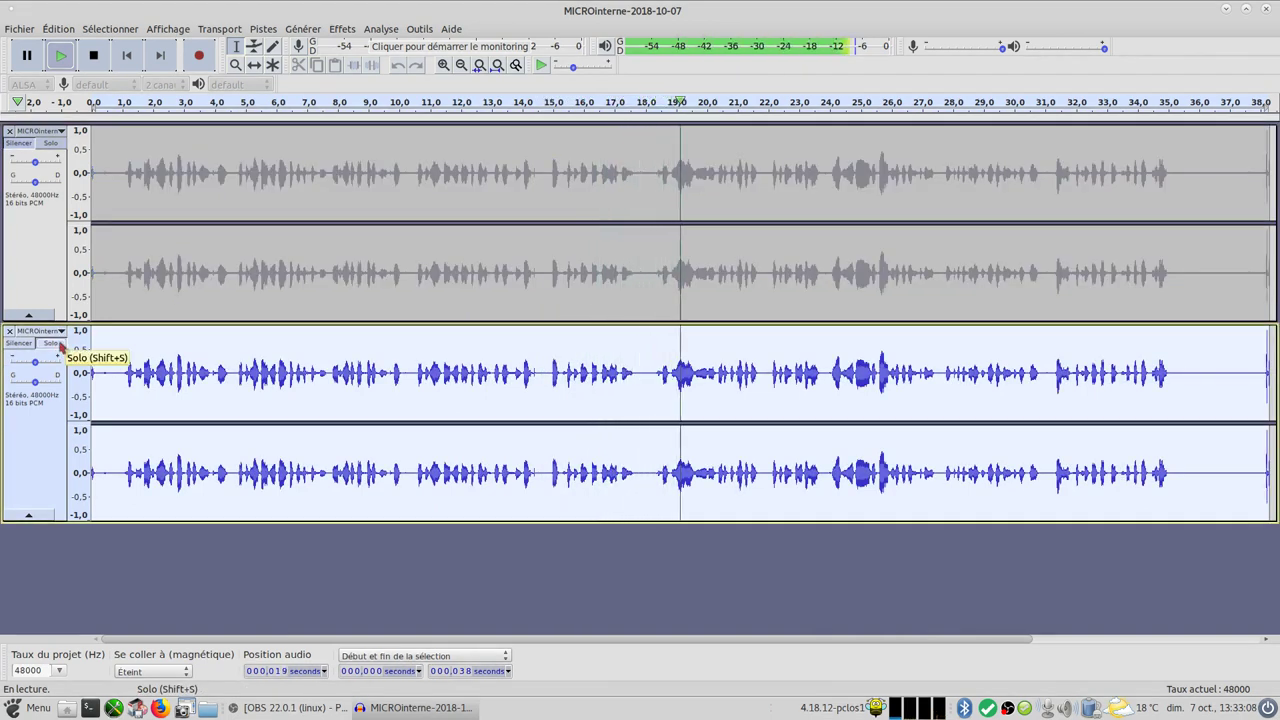
{"action": "left_click", "coordinate": [54, 146]}
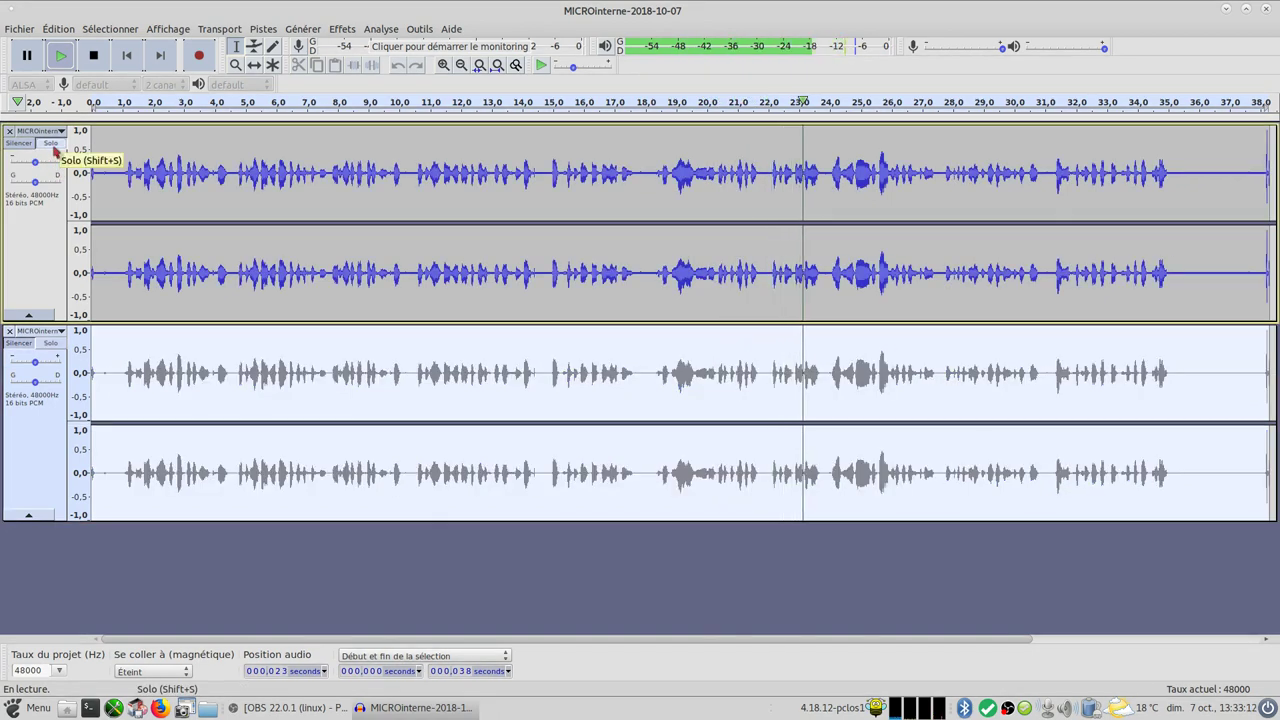
{"action": "left_click", "coordinate": [51, 344]}
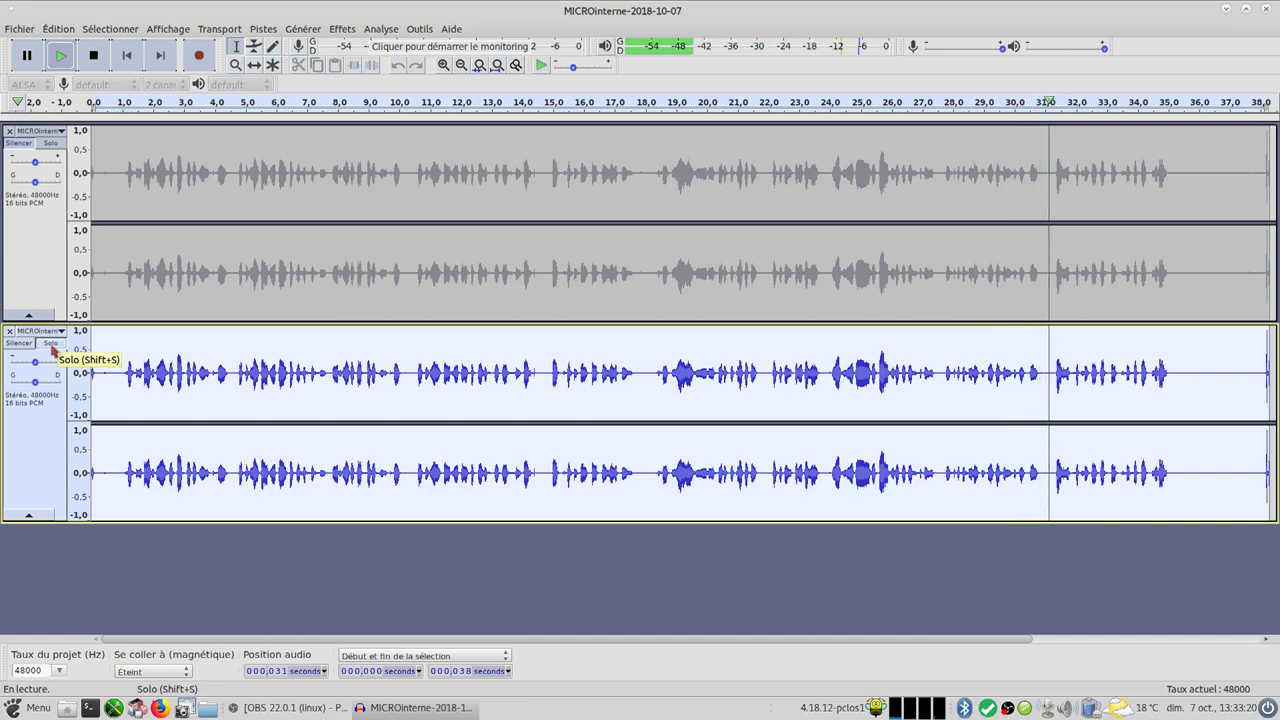
{"action": "left_click", "coordinate": [51, 143]}
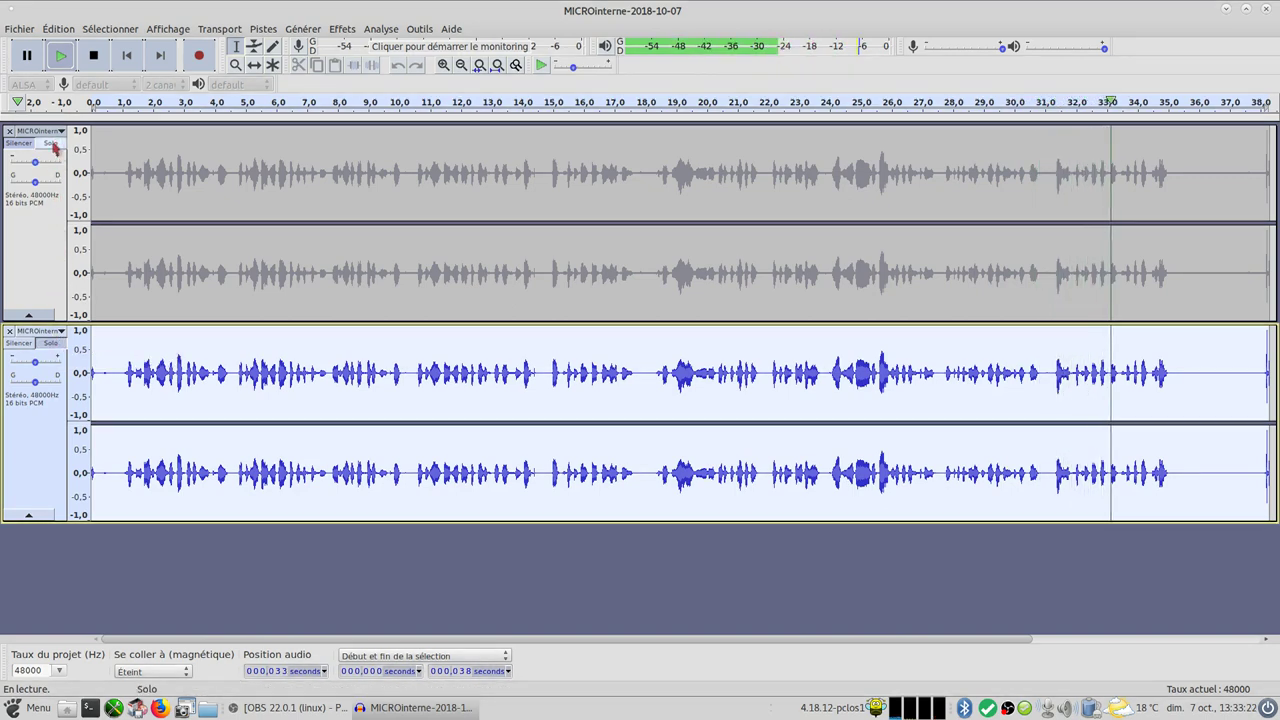
{"action": "left_click", "coordinate": [51, 344]}
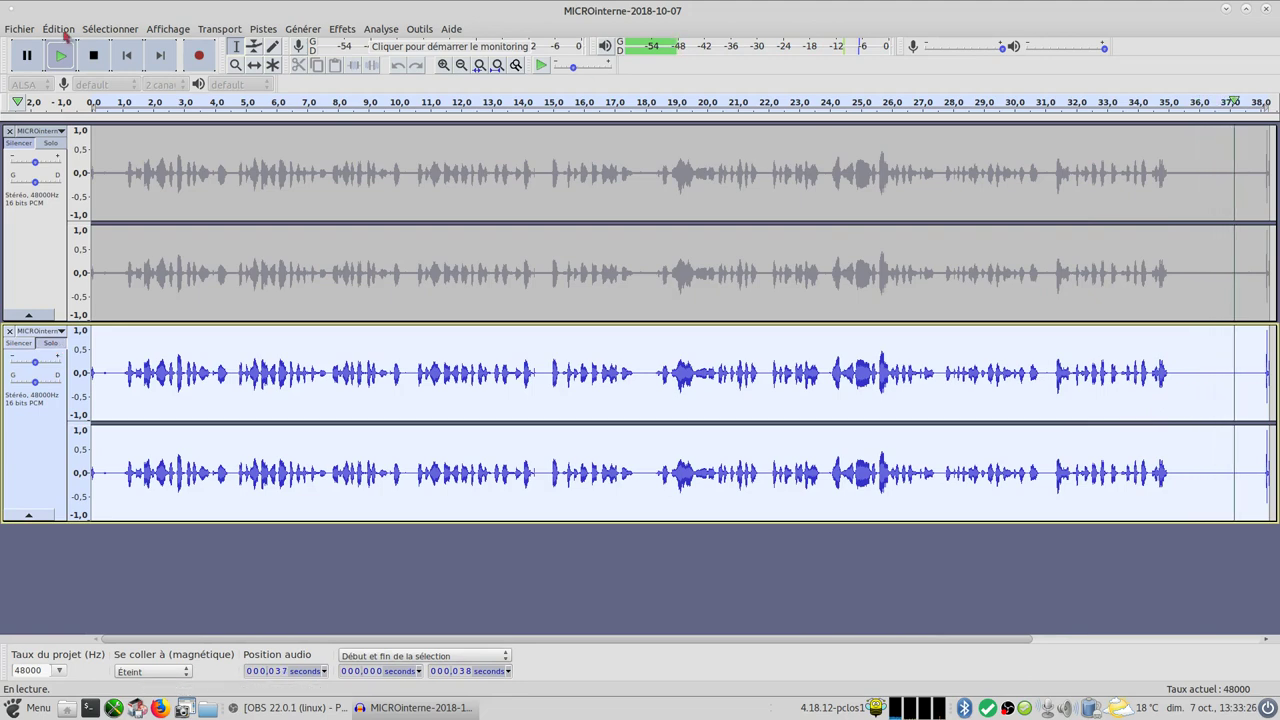
{"action": "left_click", "coordinate": [91, 60]}
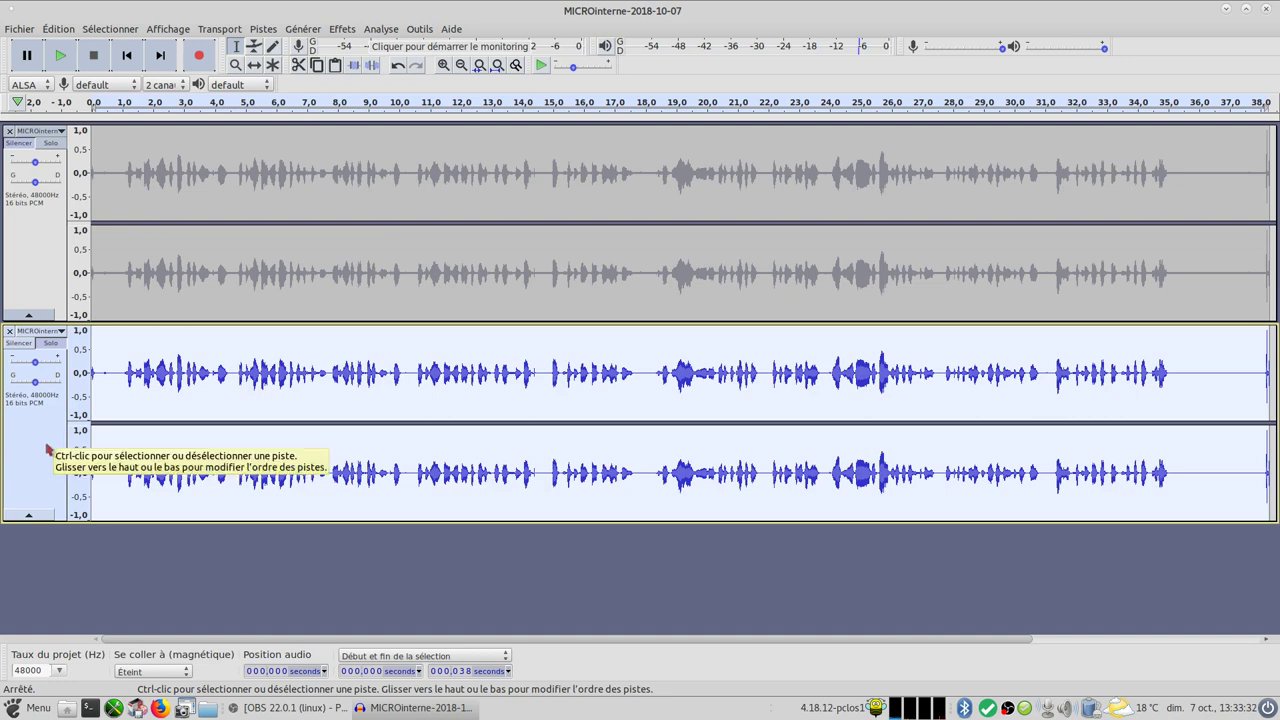
{"action": "left_click", "coordinate": [20, 28]}
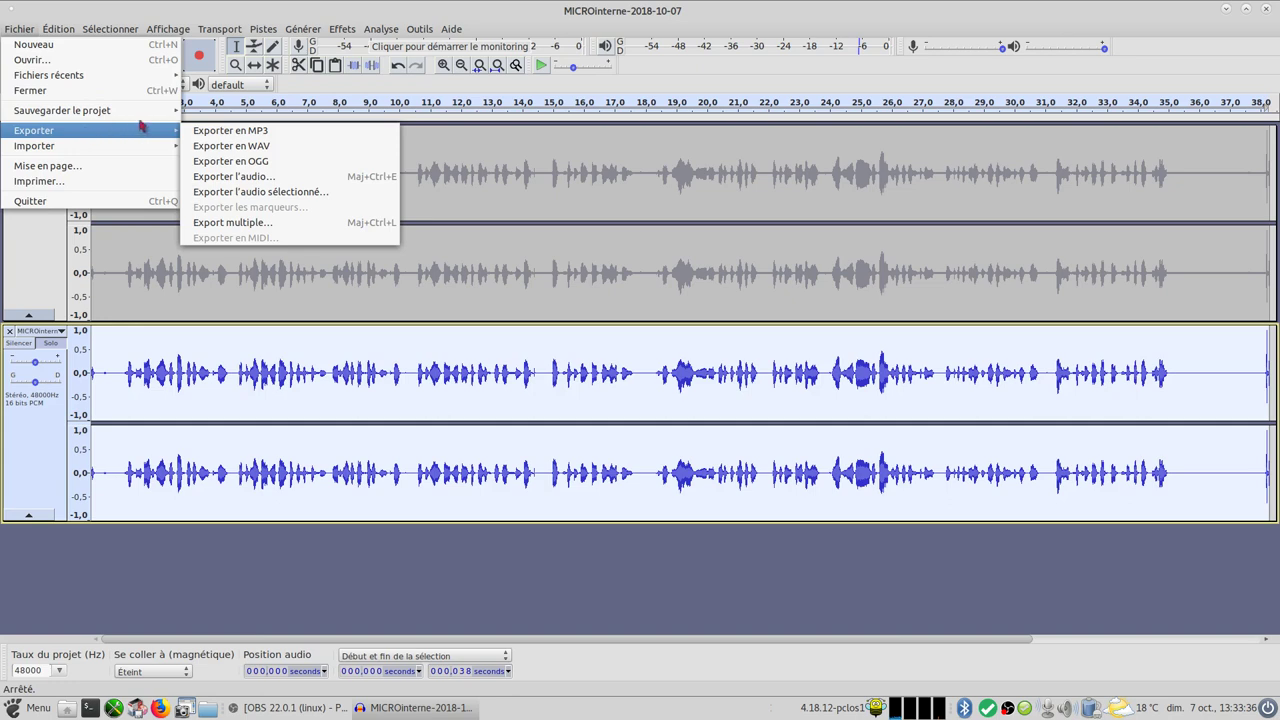
{"action": "mouse_move", "coordinate": [162, 134]}
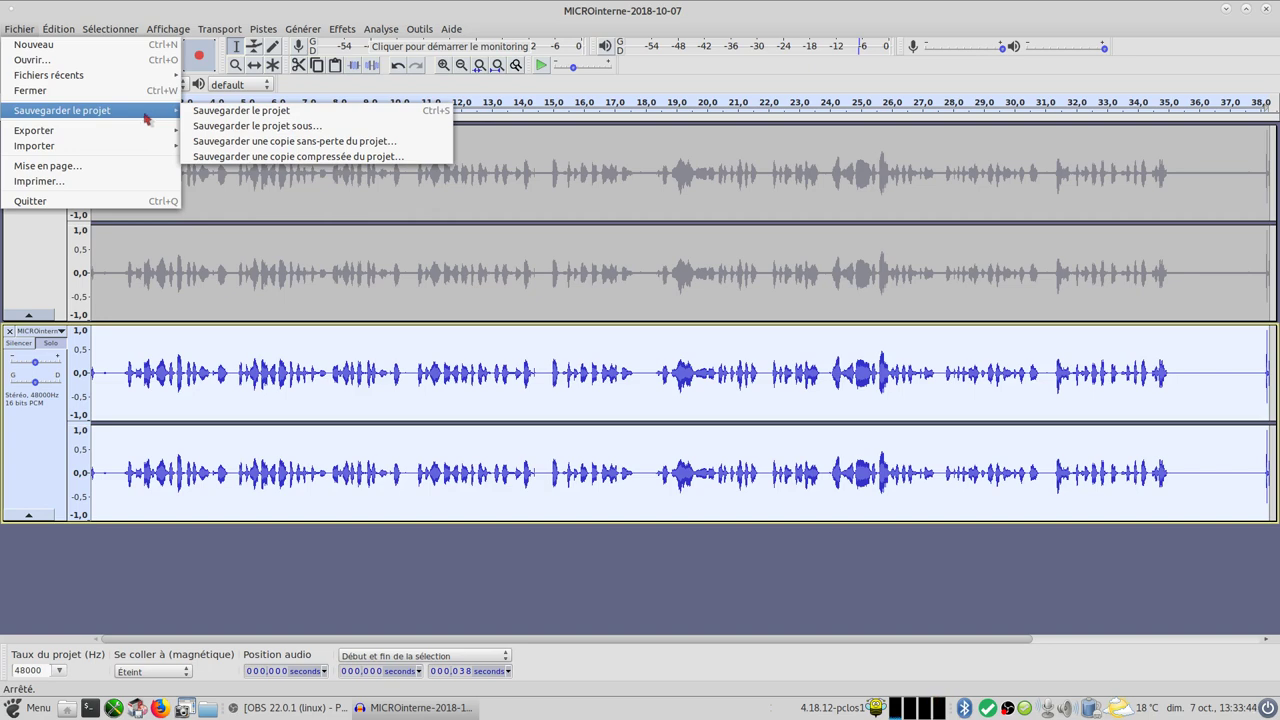
{"action": "left_click", "coordinate": [45, 470]}
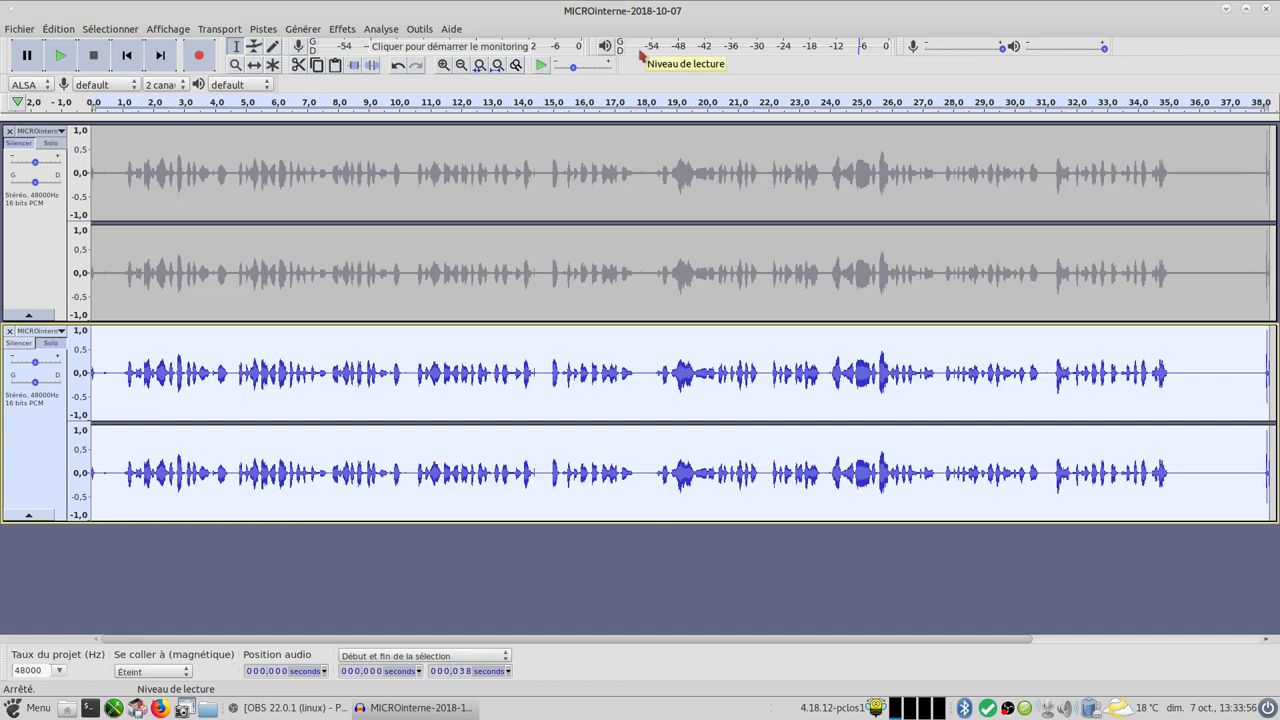
{"action": "left_click", "coordinate": [354, 32]}
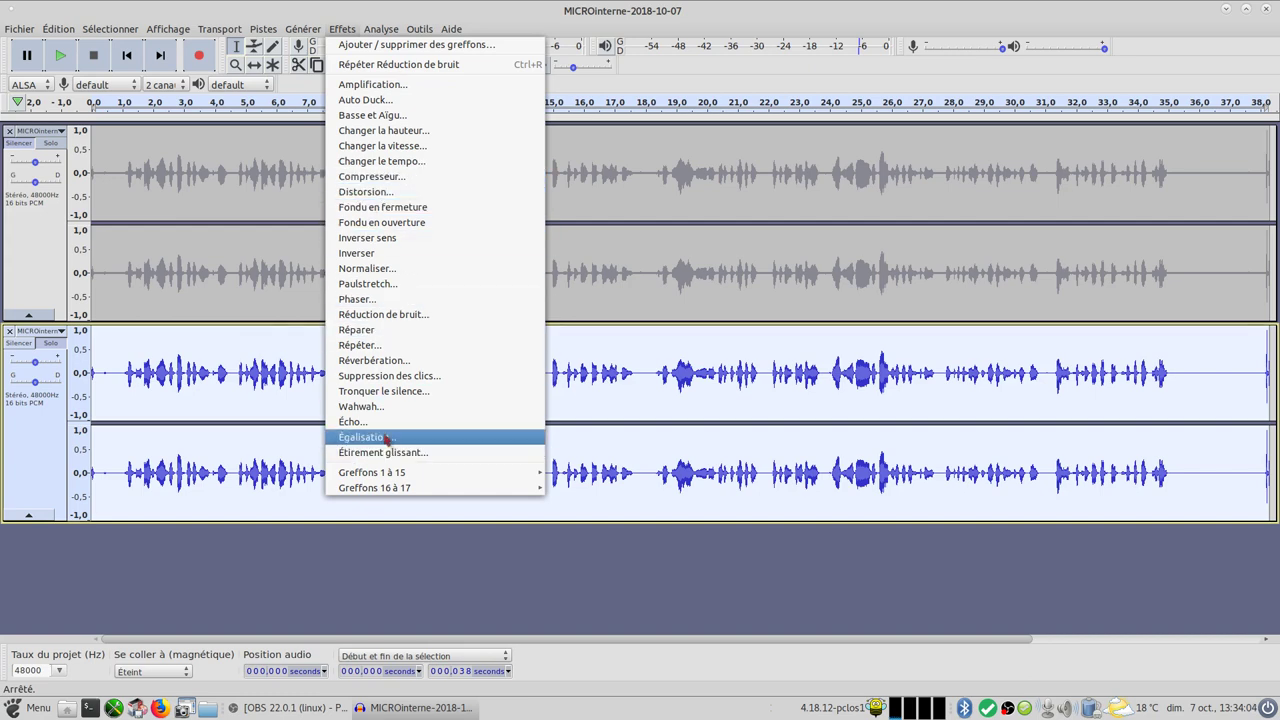
{"action": "mouse_move", "coordinate": [415, 480]}
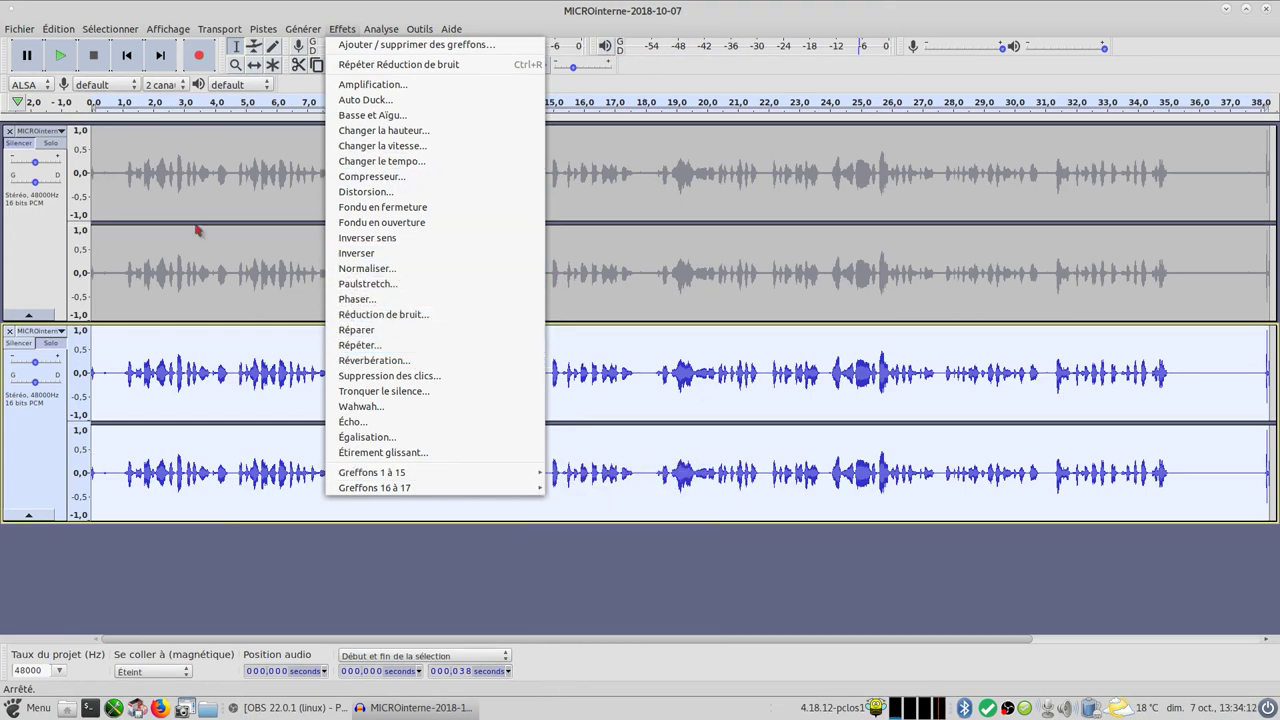
{"action": "left_click", "coordinate": [31, 472]}
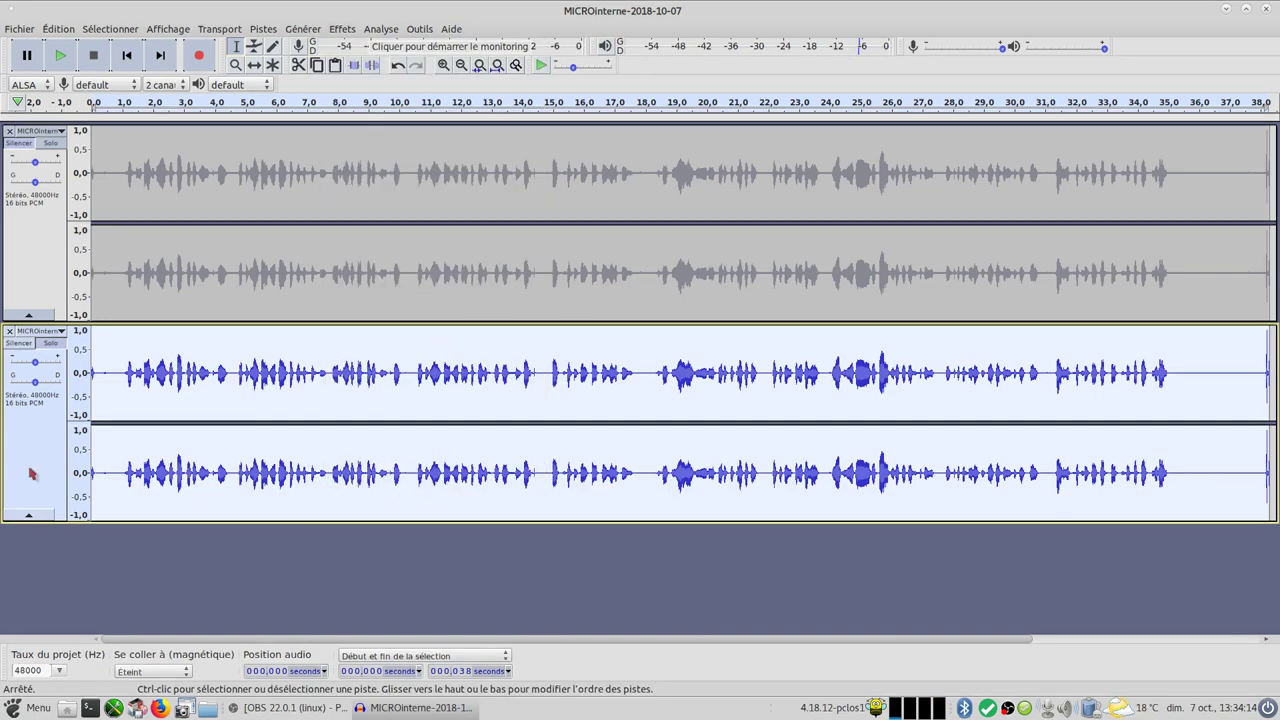